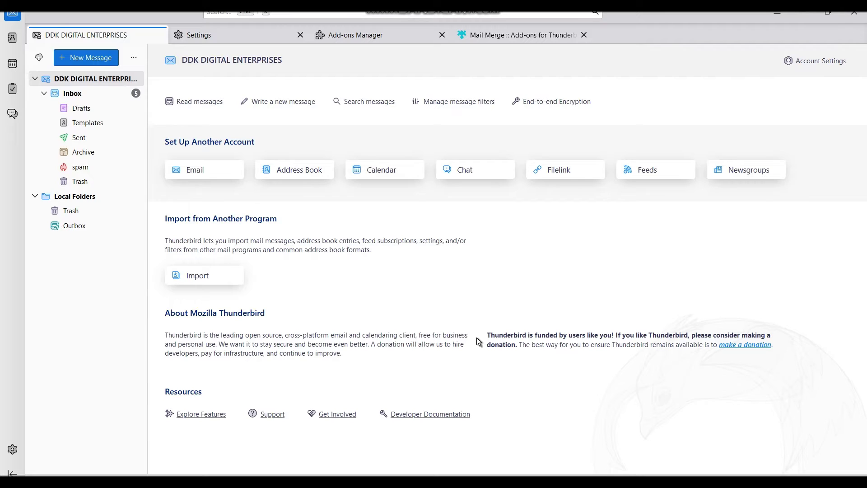
# - Close the open Mail Merge add-on page, the Add-ons Manager and the Settings page
pyautogui.click(498, 166)
pyautogui.moveTo(306, 181)
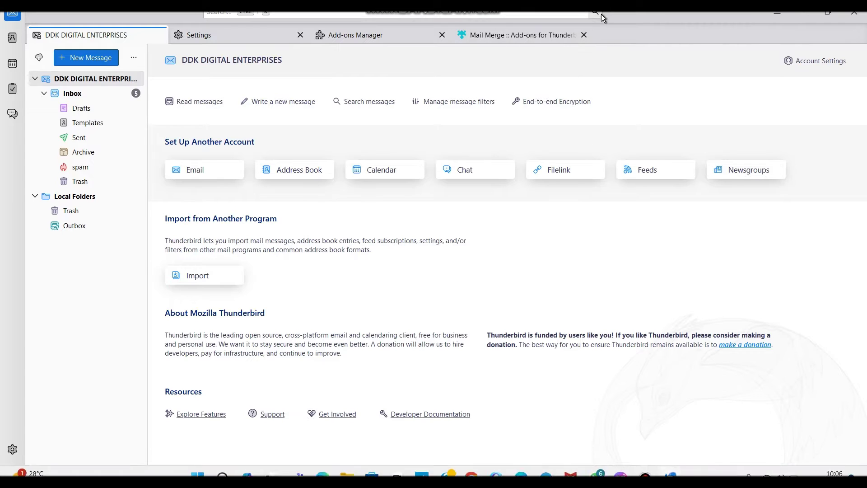
pyautogui.click(584, 35)
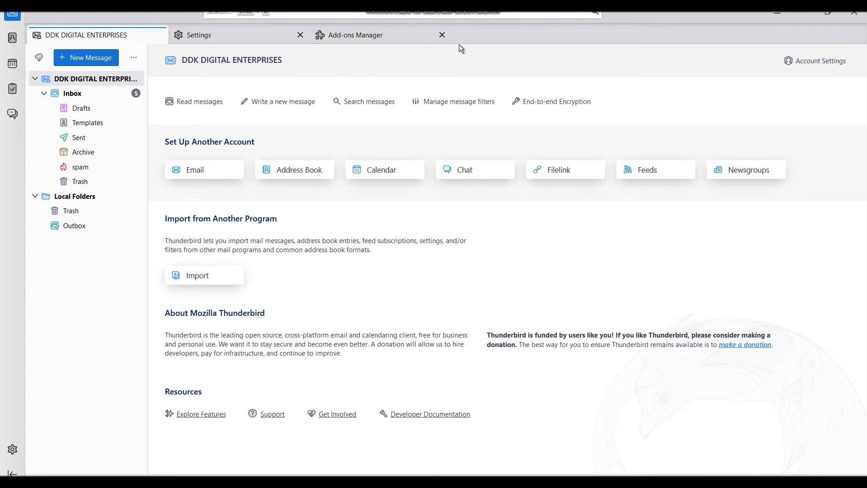
pyautogui.click(442, 35)
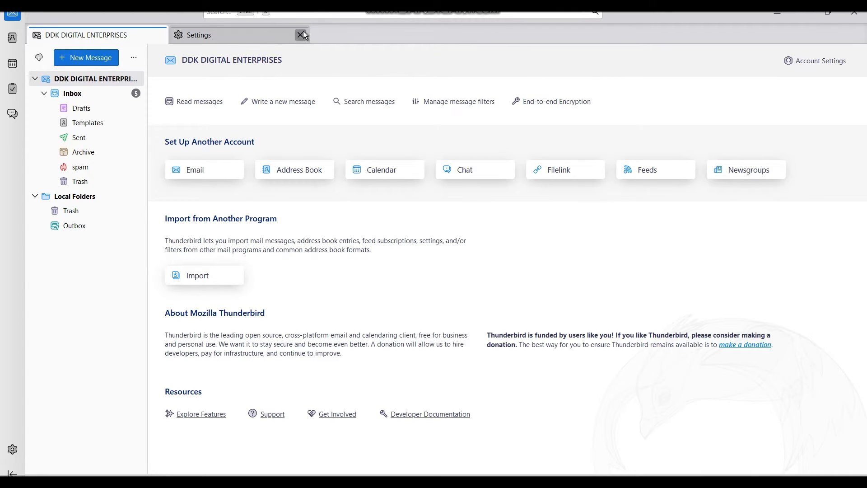
pyautogui.click(300, 36)
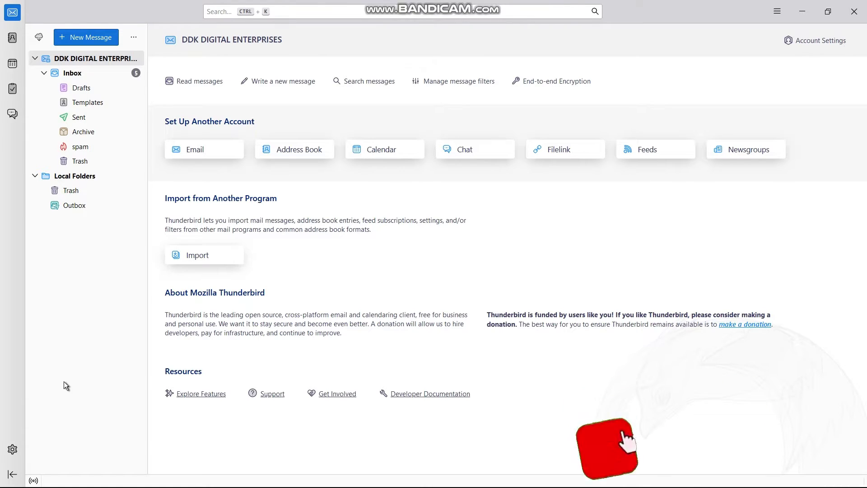
# - Open the Add-ons Manager from the settings and show the installed extensions
pyautogui.click(12, 448)
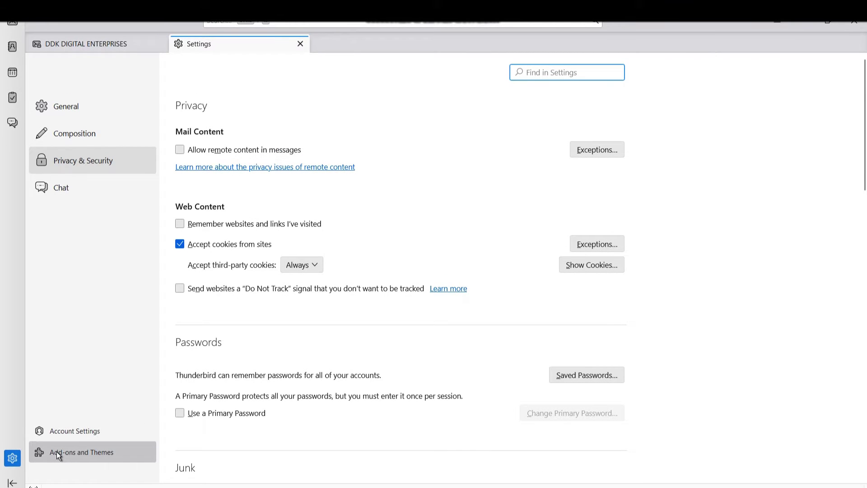
pyautogui.click(56, 451)
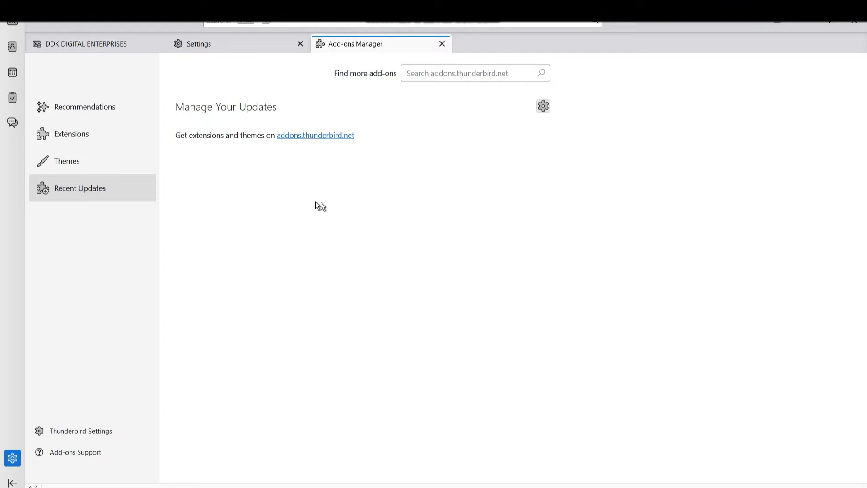
pyautogui.click(82, 140)
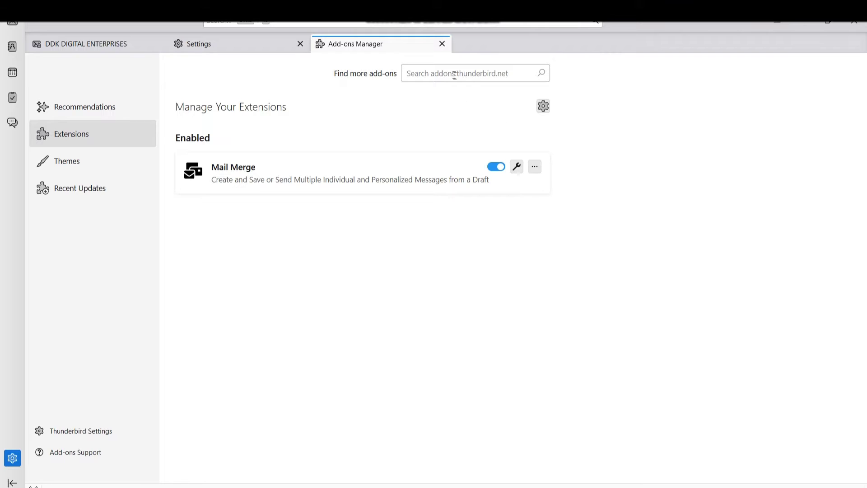
# - Search the add-ons site for "mail merge" and open the details page of the Mail Merge add-on
pyautogui.click(452, 72)
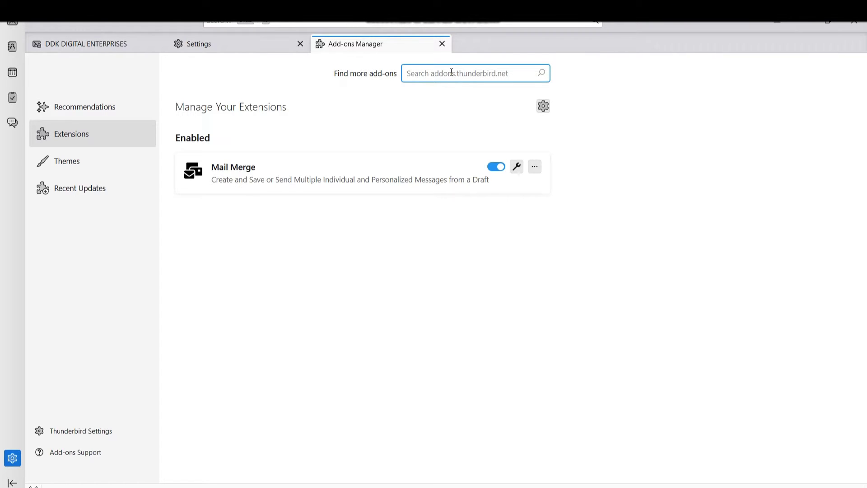
pyautogui.write('ma')
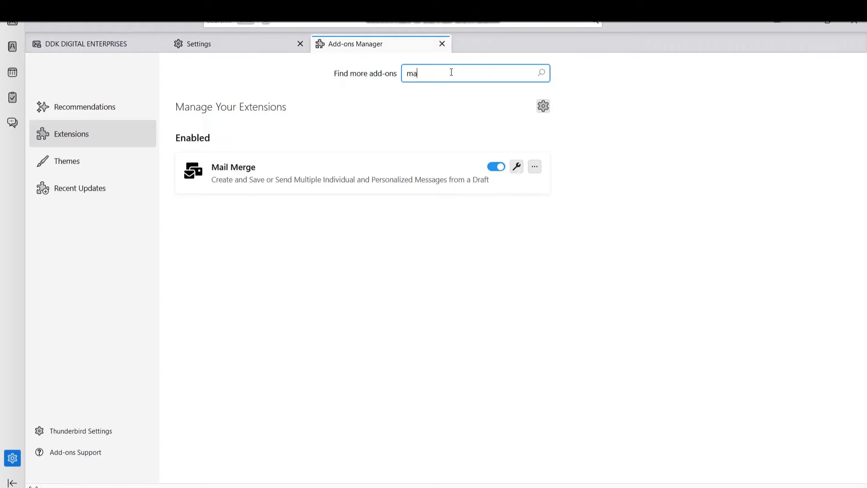
pyautogui.write('il merge')
pyautogui.press('Return')
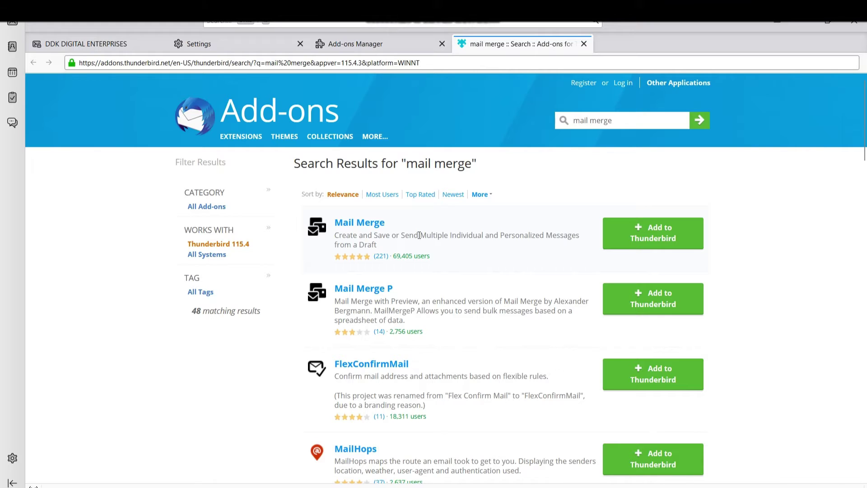
pyautogui.click(355, 223)
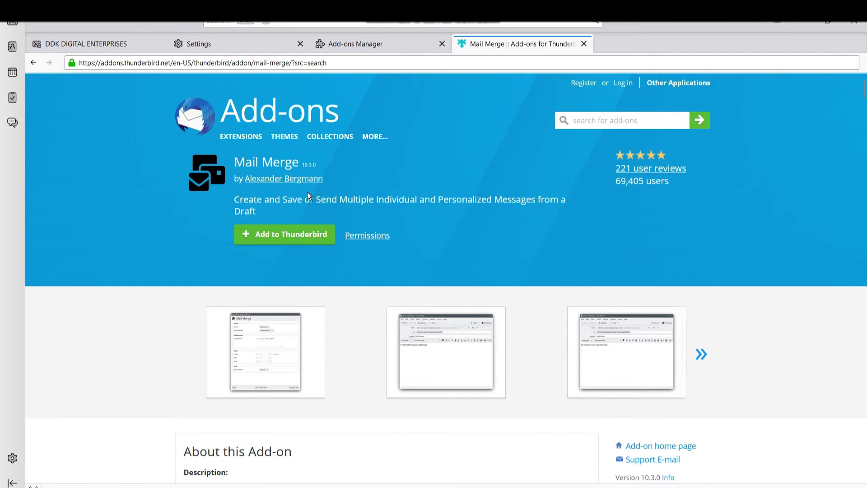
# - Install the Mail Merge extension, granting its requested permissions and acknowledging the installation
pyautogui.click(279, 242)
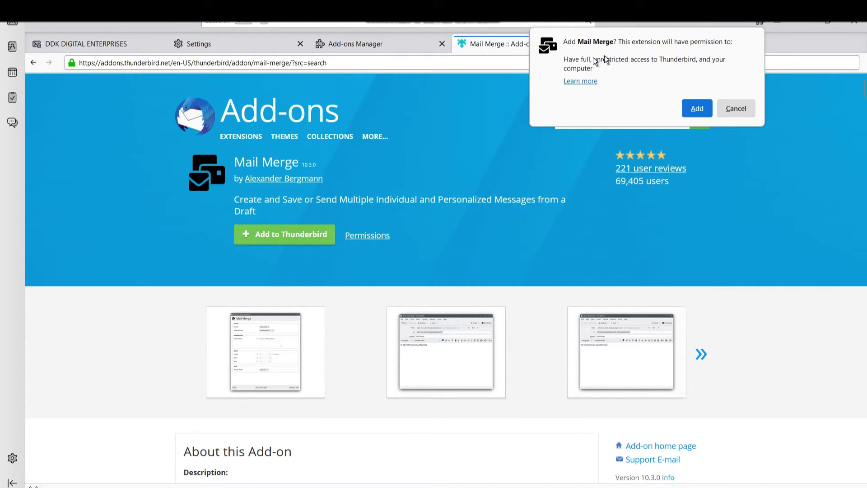
pyautogui.click(693, 107)
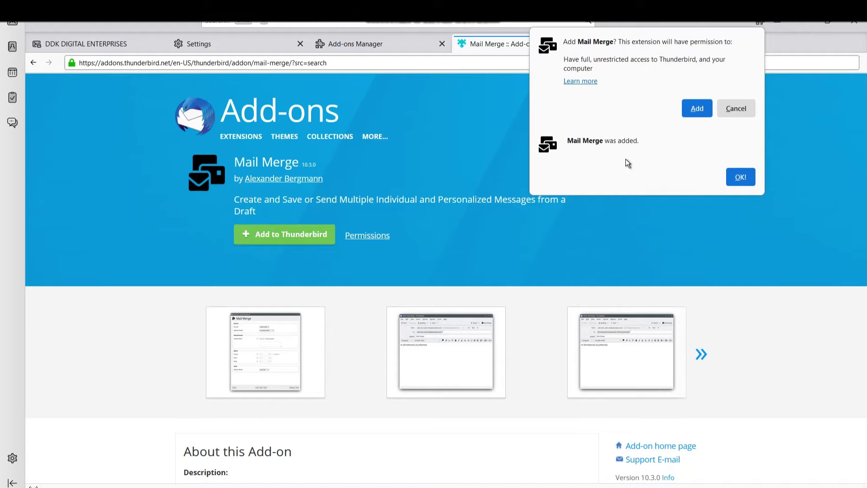
pyautogui.click(744, 109)
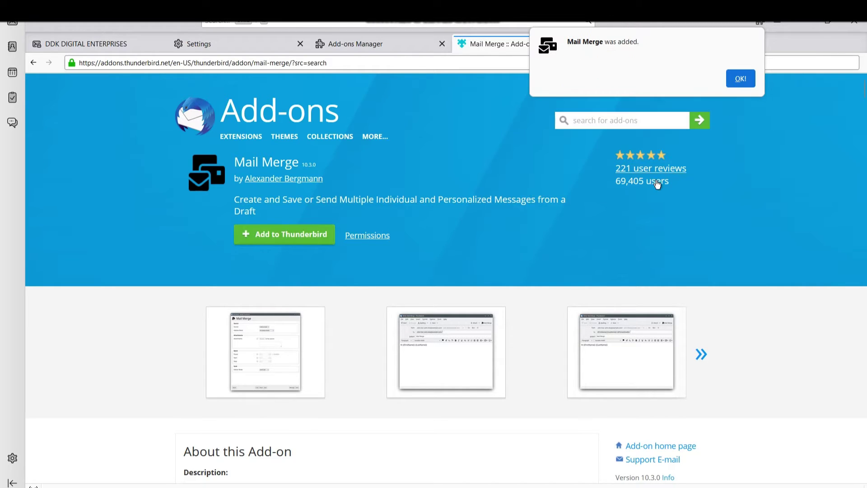
pyautogui.click(740, 79)
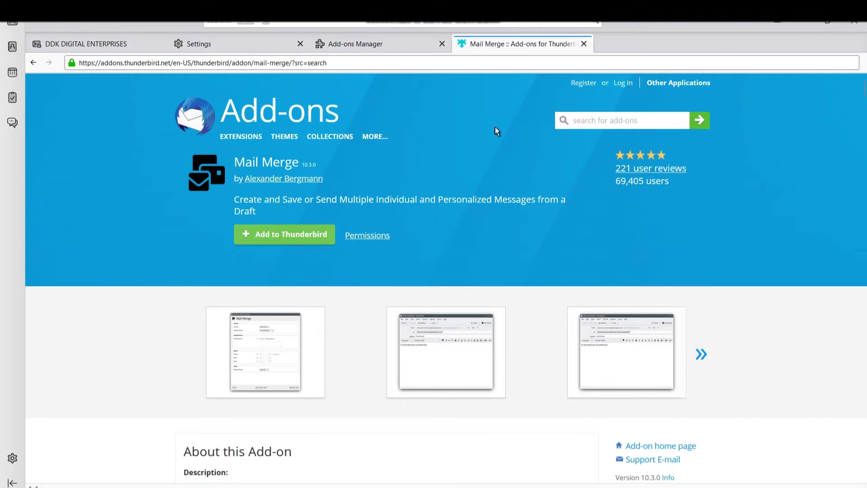
# - Close the Mail Merge add-on page and the Add-ons Manager, and return to the DDK DIGITAL ENTERPRISES account overview
pyautogui.click(584, 44)
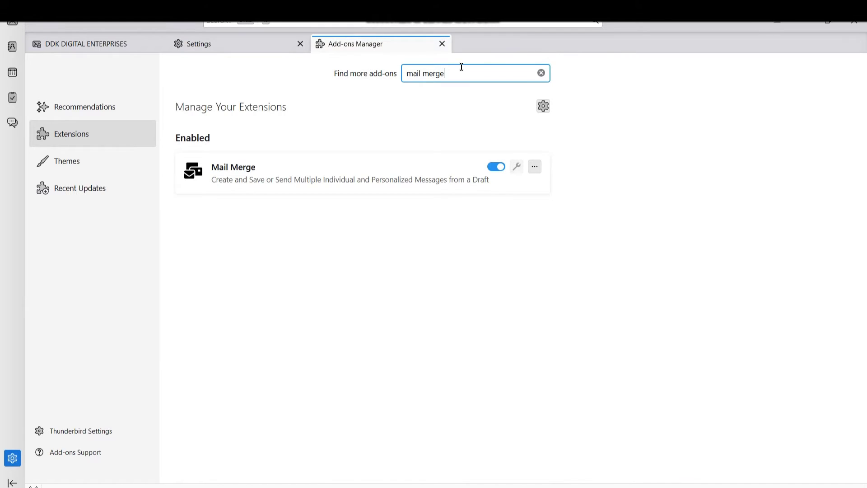
pyautogui.click(442, 44)
pyautogui.click(72, 43)
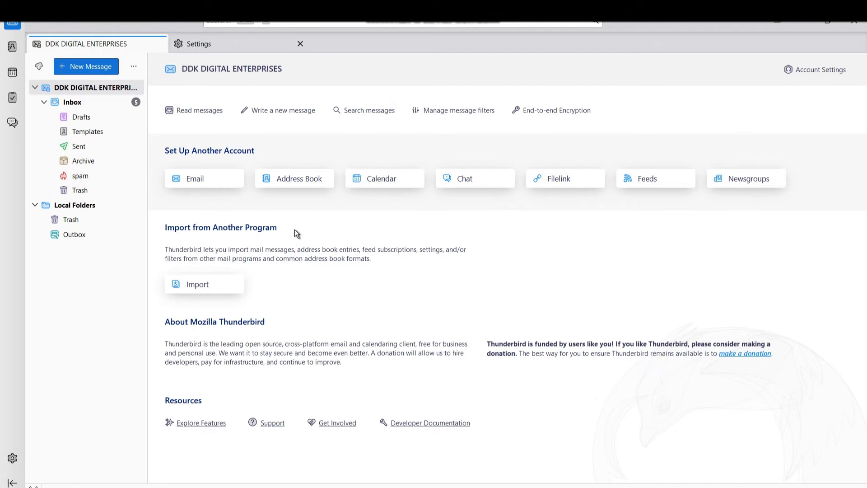
# - Start a new blank message from the DDK DIGITAL ENTERPRISES account
pyautogui.click(291, 112)
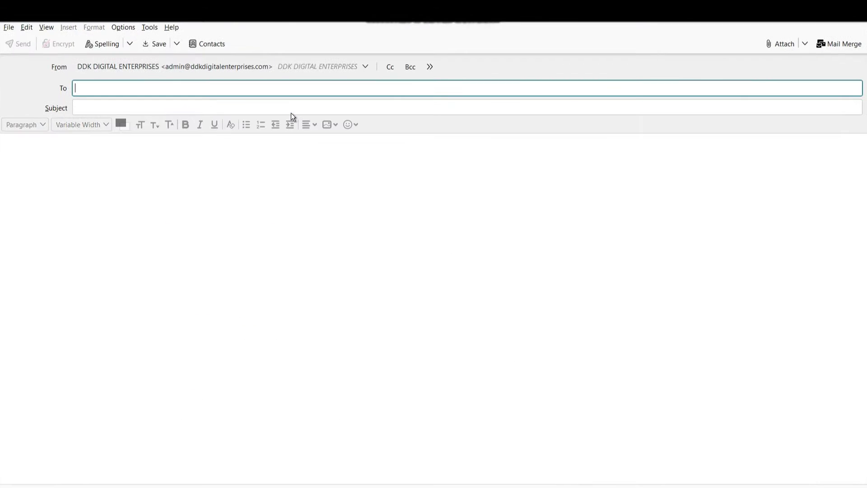
pyautogui.click(174, 193)
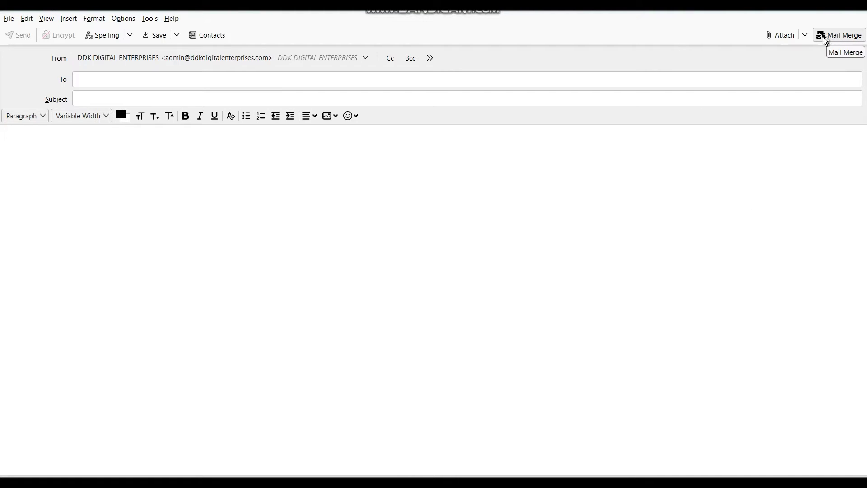
pyautogui.click(8, 19)
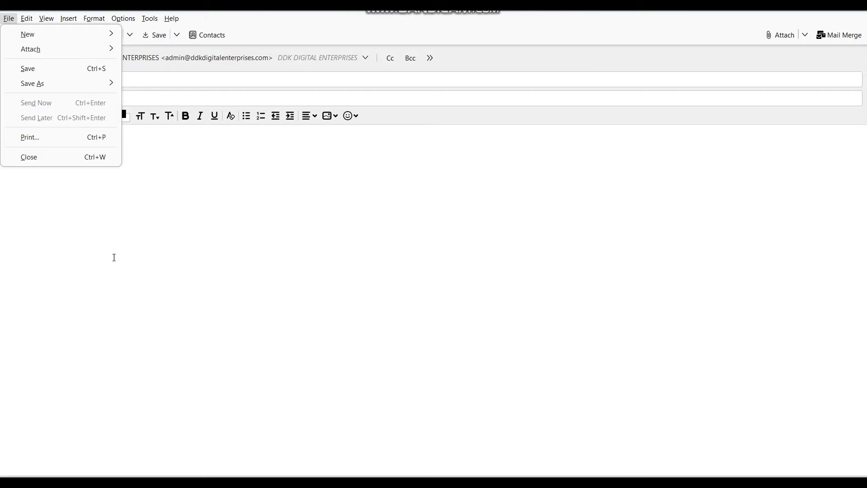
pyautogui.press('Escape')
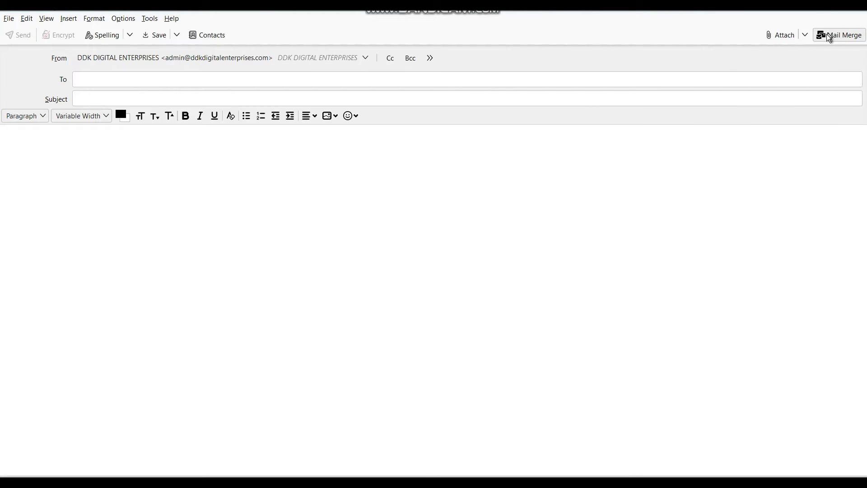
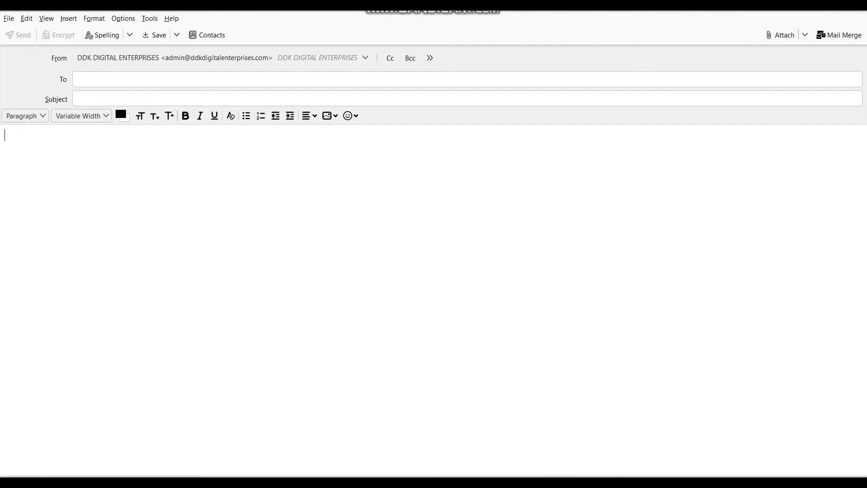
# - Switch to the Google Sheets contact list and clear the My Email Address column, cells D1:D5
pyautogui.click(560, 471)
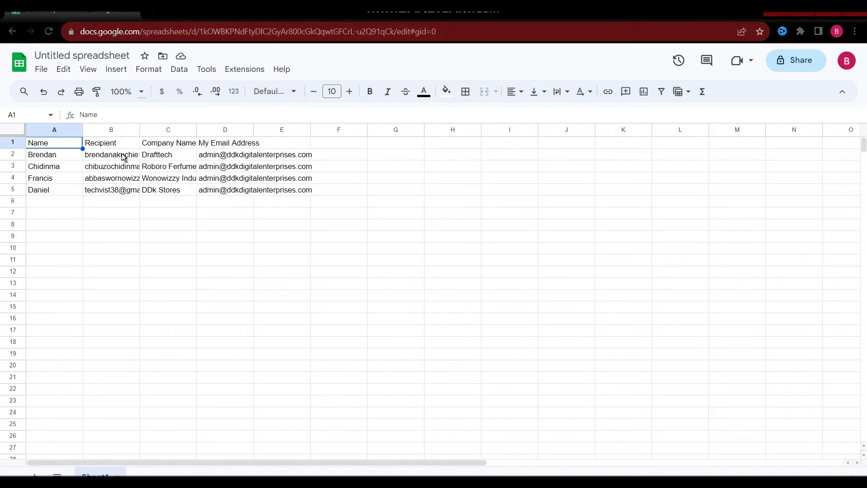
pyautogui.moveTo(123, 156)
pyautogui.click(236, 145)
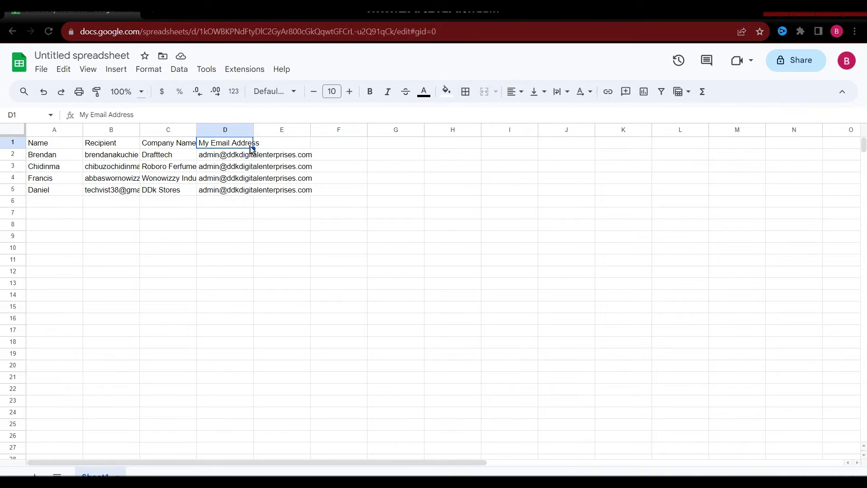
pyautogui.moveTo(251, 149); pyautogui.dragTo(252, 190)
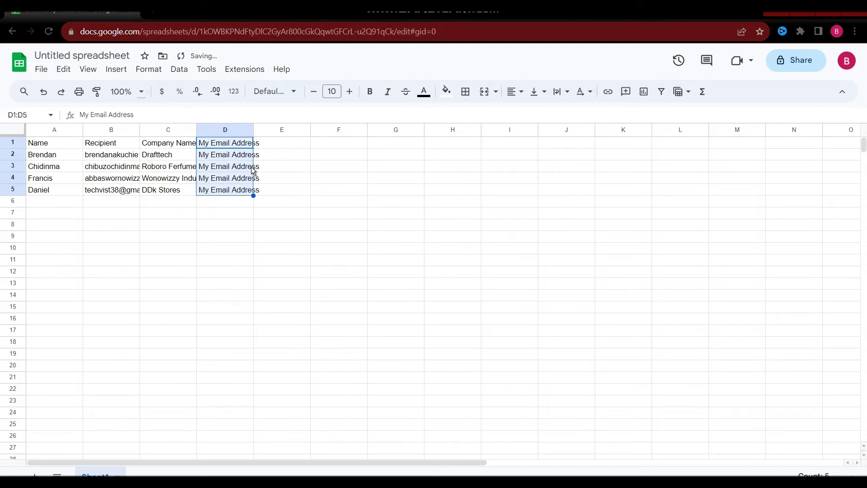
pyautogui.press('Delete')
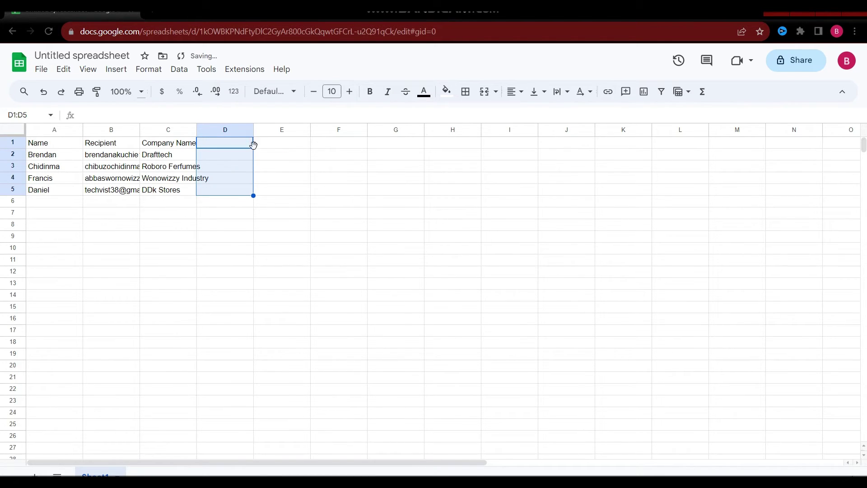
pyautogui.click(159, 203)
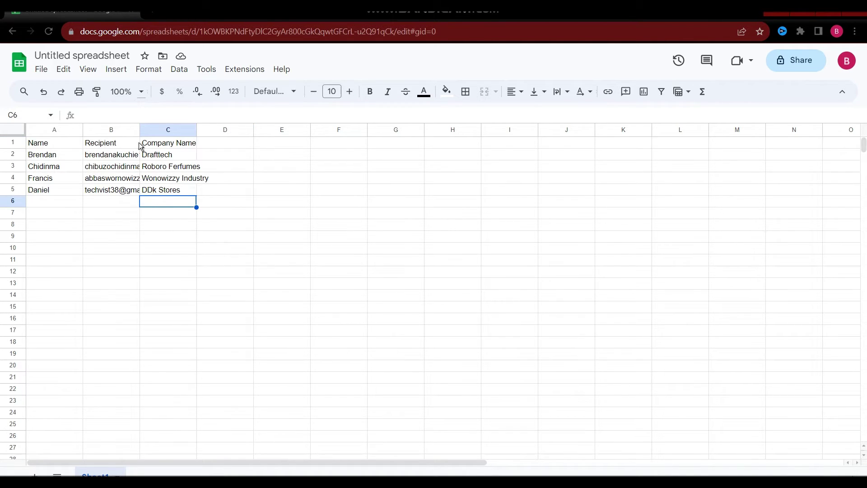
# - Review the Company Name header and the company entries beneath it in column C
pyautogui.click(176, 145)
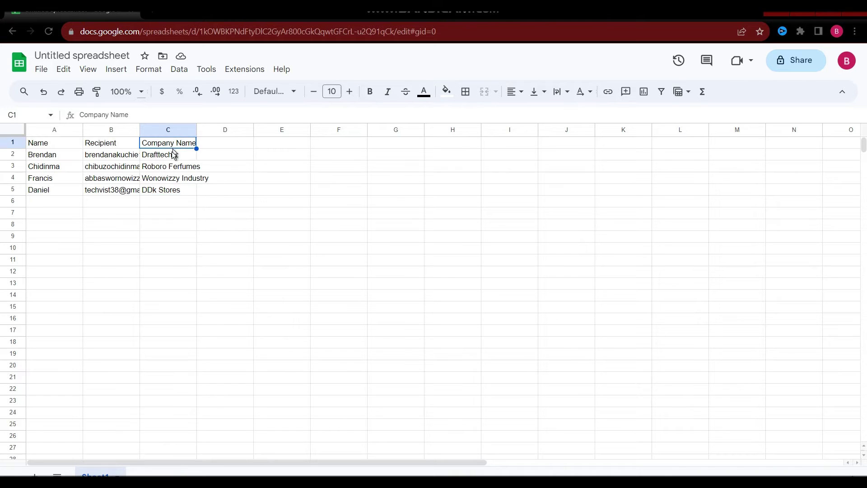
pyautogui.click(174, 159)
pyautogui.click(172, 170)
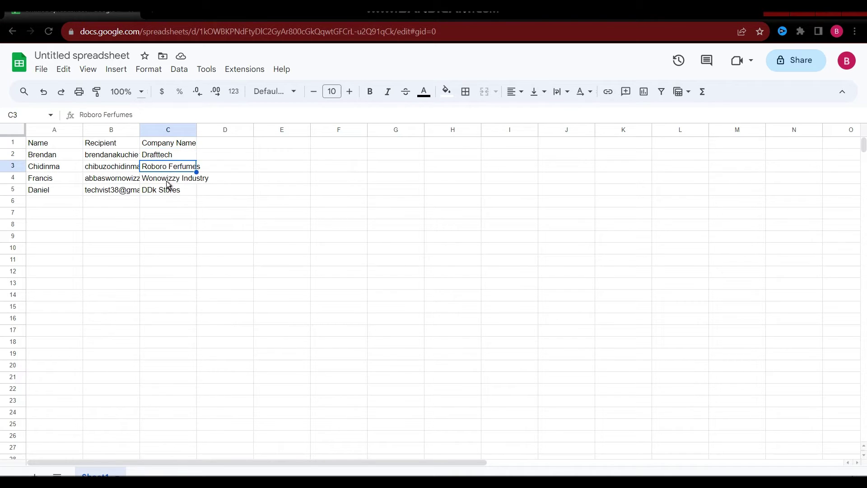
pyautogui.click(168, 181)
pyautogui.click(167, 190)
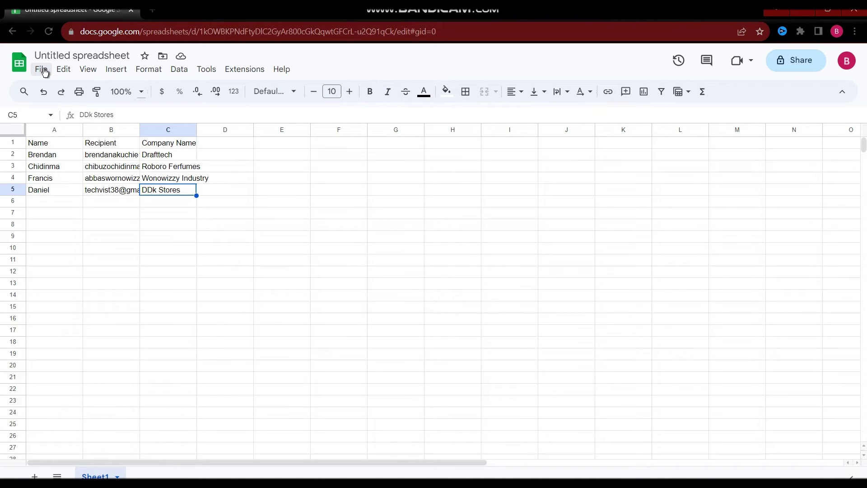
# - Switch back to the Thunderbird message draft, beside the spreadsheet, and address it to the placeholder {{Recipient}}
pyautogui.moveTo(669, 473)
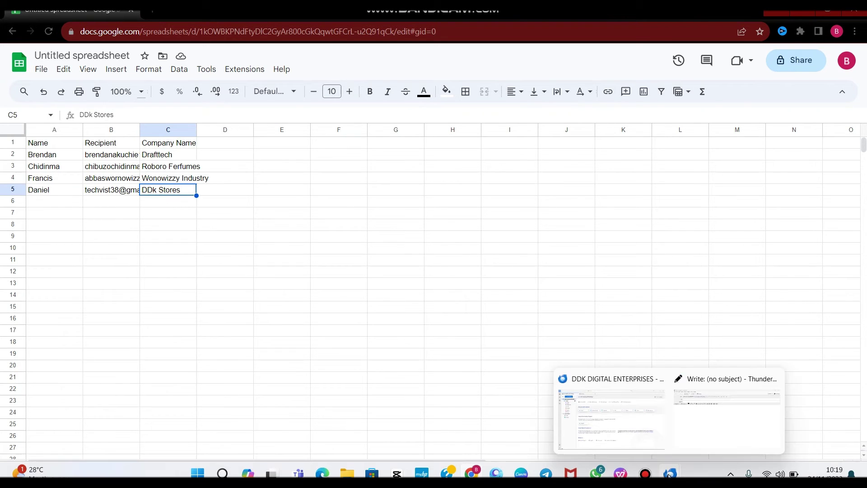
pyautogui.click(712, 414)
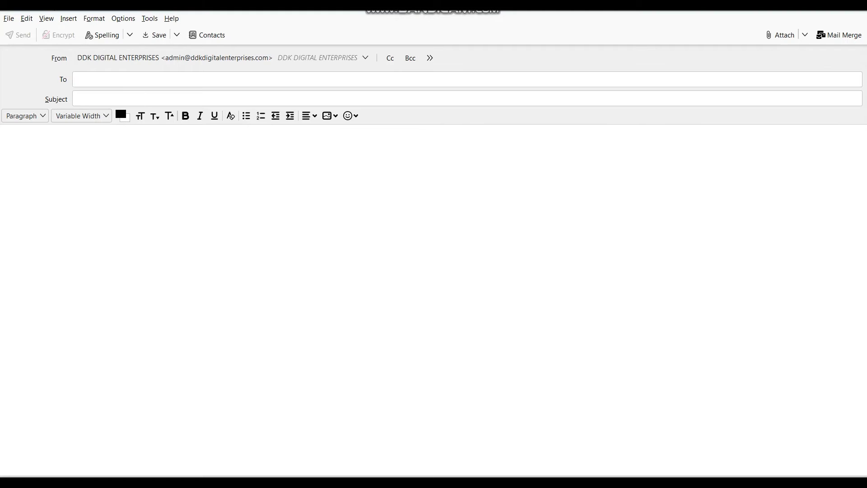
pyautogui.click(170, 79)
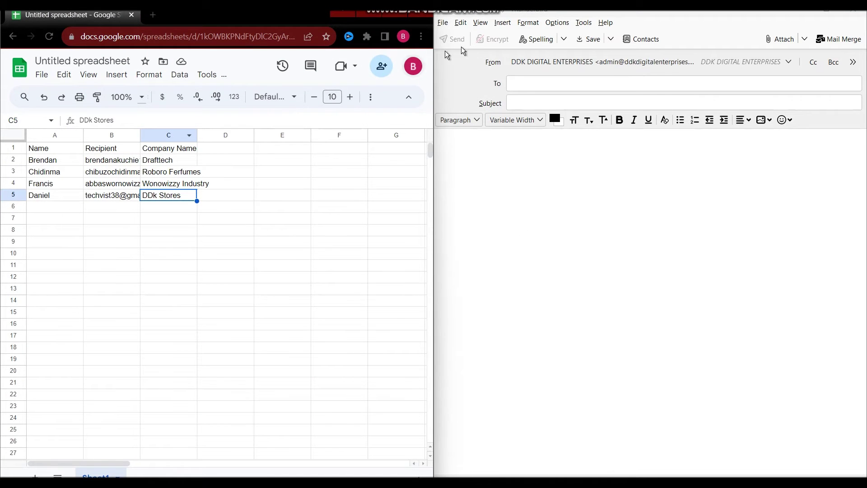
pyautogui.click(563, 86)
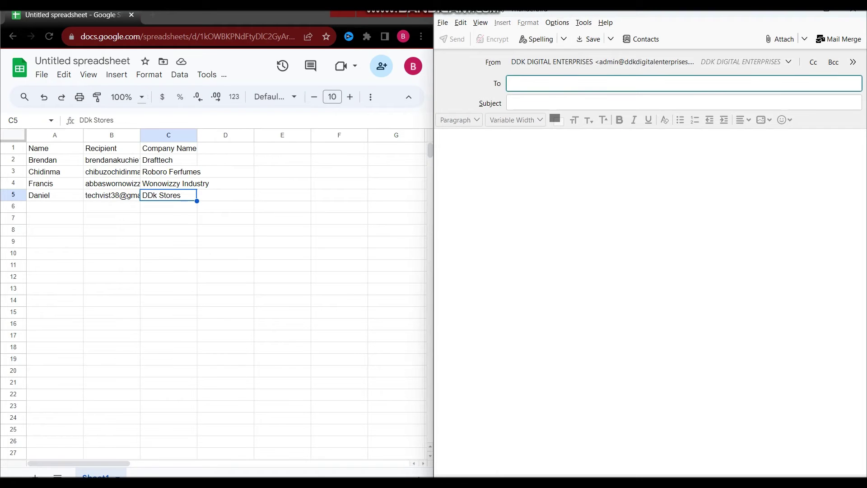
pyautogui.write('{{Recipient}}')
pyautogui.click(509, 102)
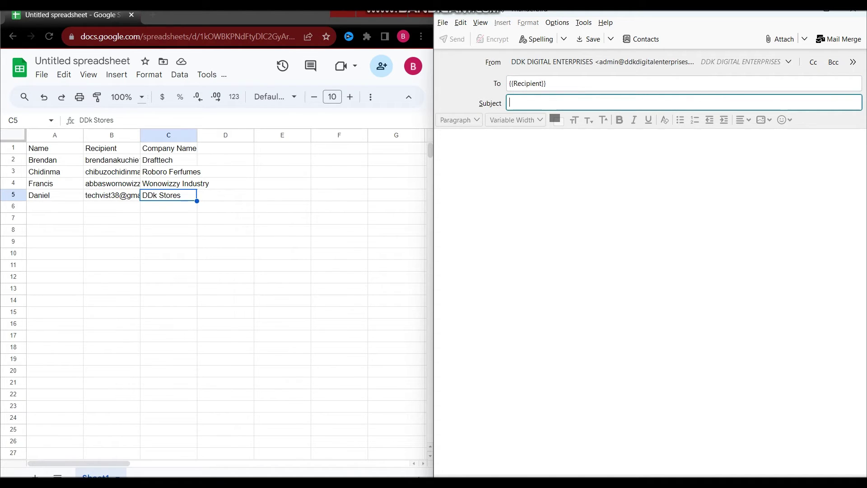
# - Write the message body "hello, {{Name}}" followed by "i am pleased to inform you that {{Company name}}" on a separate line
pyautogui.click(532, 210)
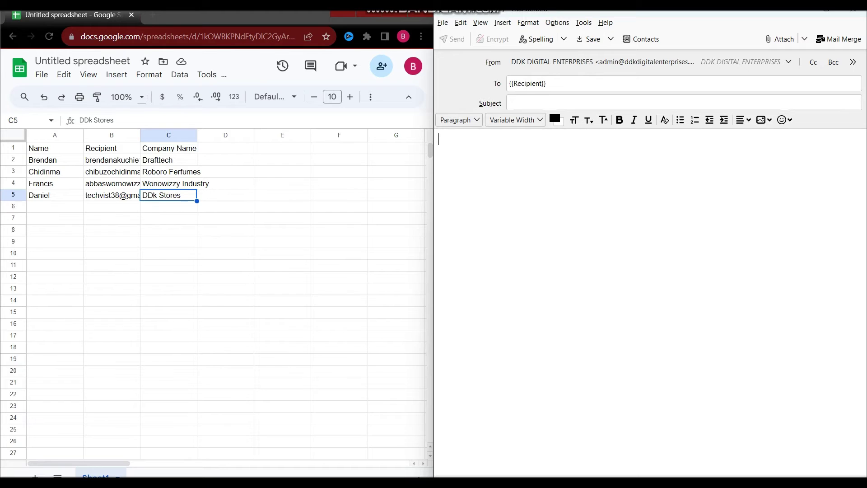
pyautogui.write('hello, {{Name')
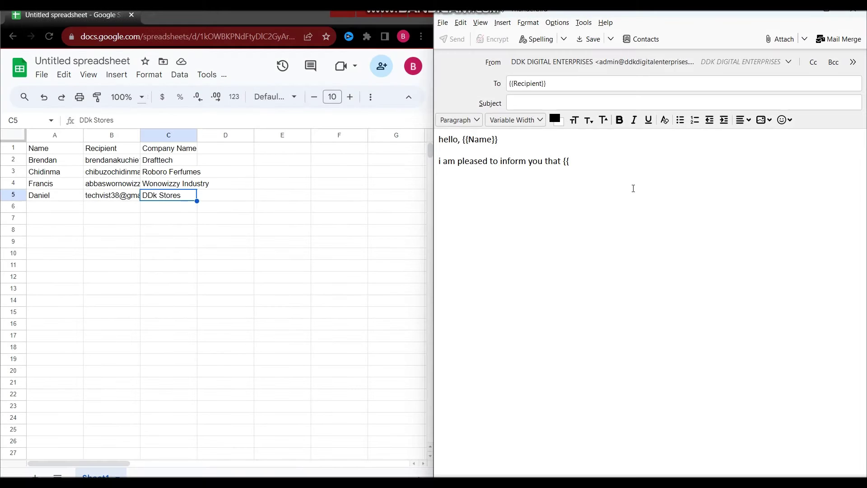
pyautogui.write('Company name}}')
# - Replace the text inside the company placeholder with the Company Name header copied from cell C1 of the spreadsheet
pyautogui.click(188, 141)
pyautogui.click(187, 149)
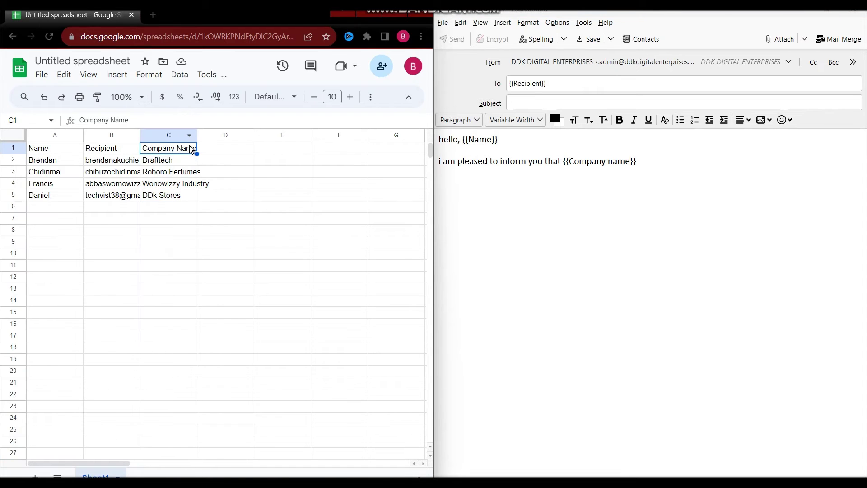
pyautogui.doubleClick(191, 149)
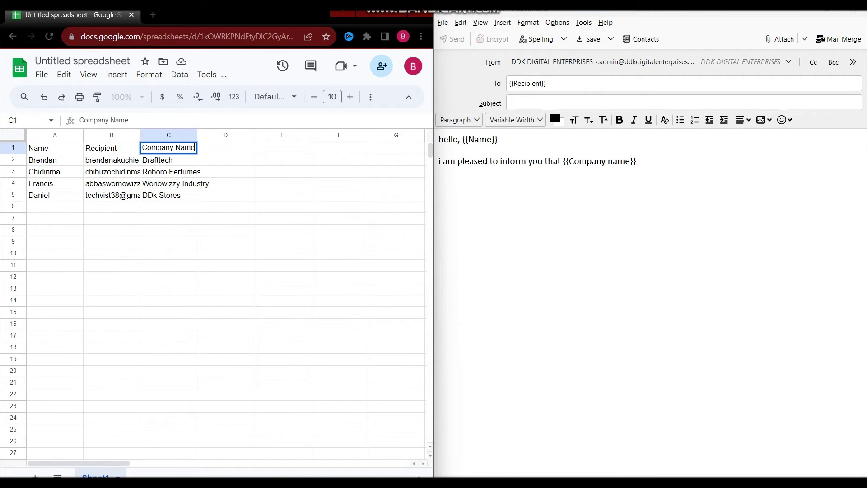
pyautogui.press('Escape')
pyautogui.moveTo(189, 149); pyautogui.dragTo(144, 149)
pyautogui.hotkey('ctrl', 'c')
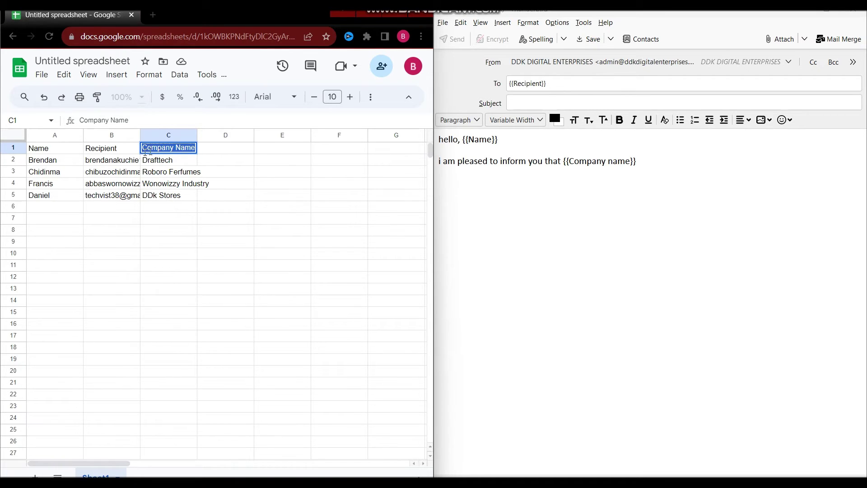
pyautogui.moveTo(439, 161); pyautogui.dragTo(470, 161)
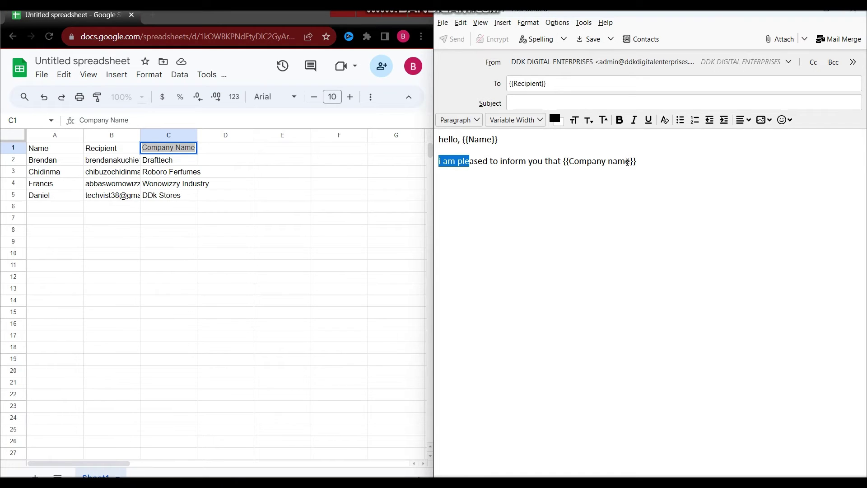
pyautogui.moveTo(630, 162); pyautogui.dragTo(570, 163)
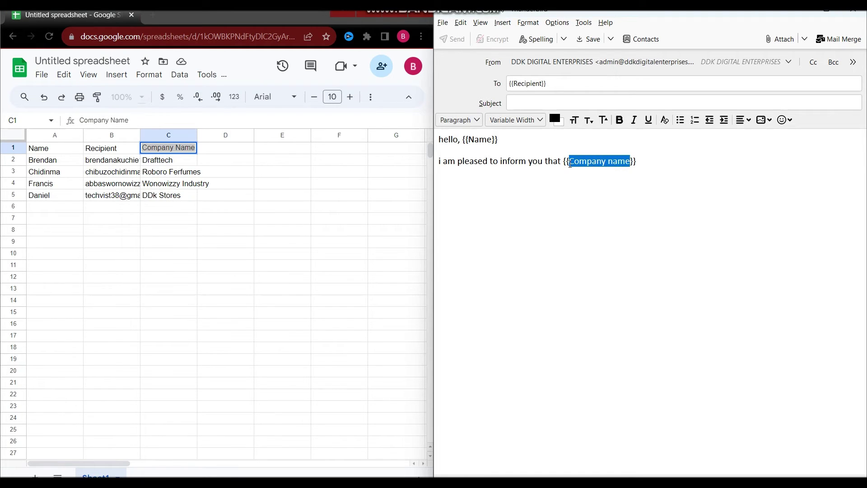
pyautogui.hotkey('ctrl', 'v')
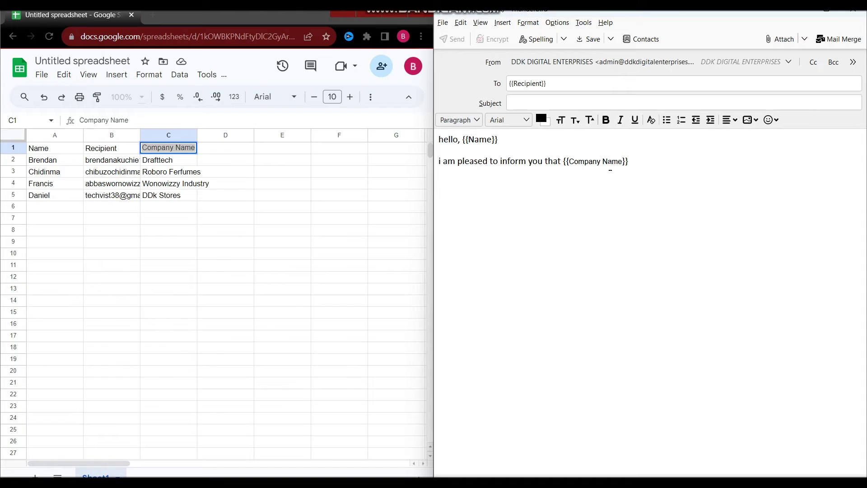
# - Change the placeholder to {{Company name}} with a lowercase n and finish the sentence with "has been awarded the contract."
pyautogui.click(608, 161)
pyautogui.press('BackSpace')
pyautogui.write('n')
pyautogui.press('End')
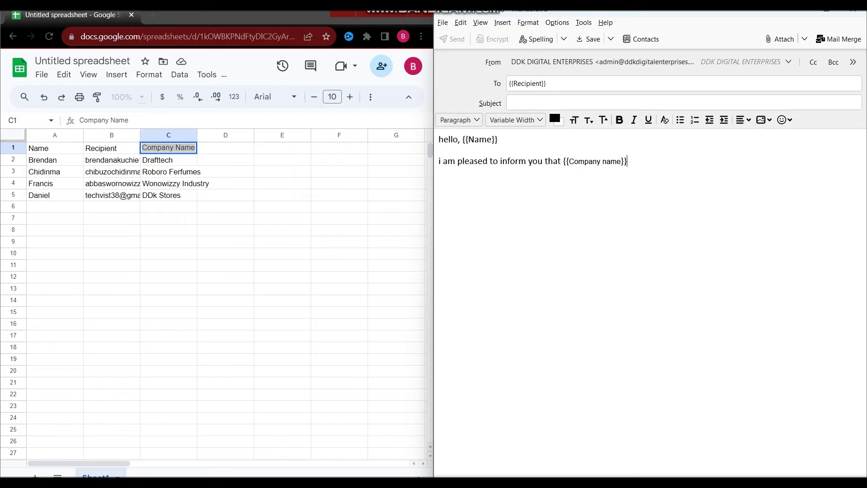
pyautogui.write('has been awarded the contract.')
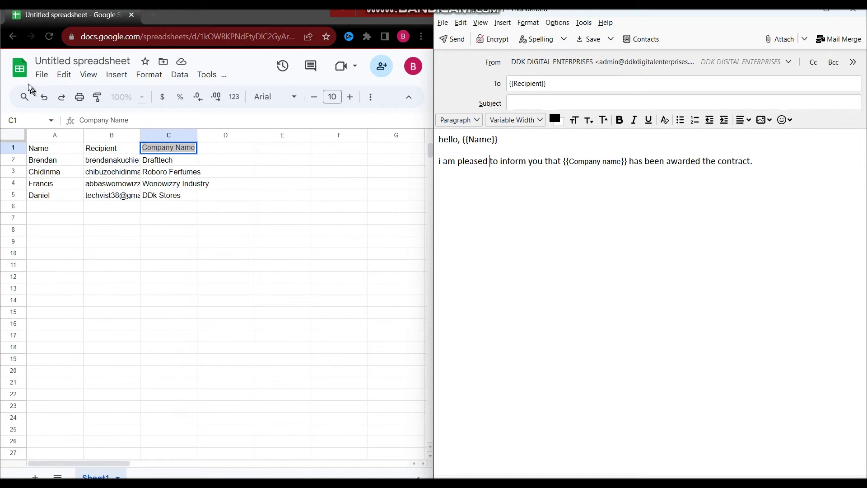
# - Leave cell C1 in the Google Sheets contact list and download the sheet as Comma Separated Values (.csv)
pyautogui.click(36, 72)
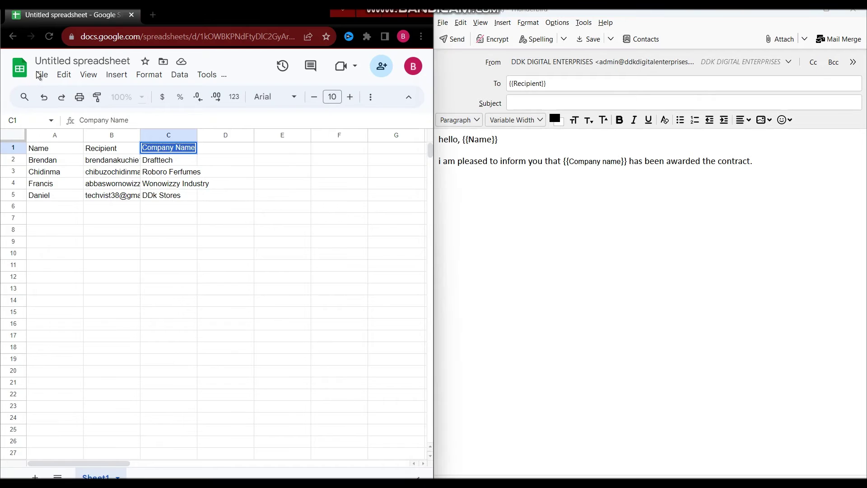
pyautogui.click(230, 253)
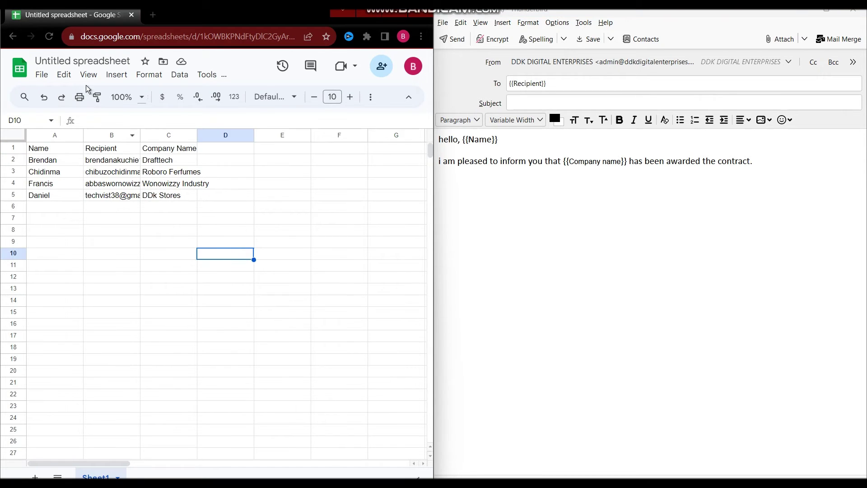
pyautogui.click(40, 74)
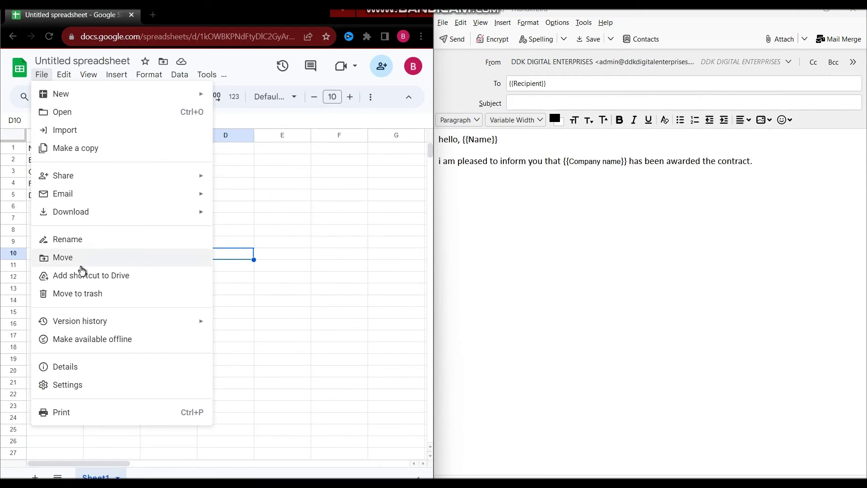
pyautogui.moveTo(90, 312)
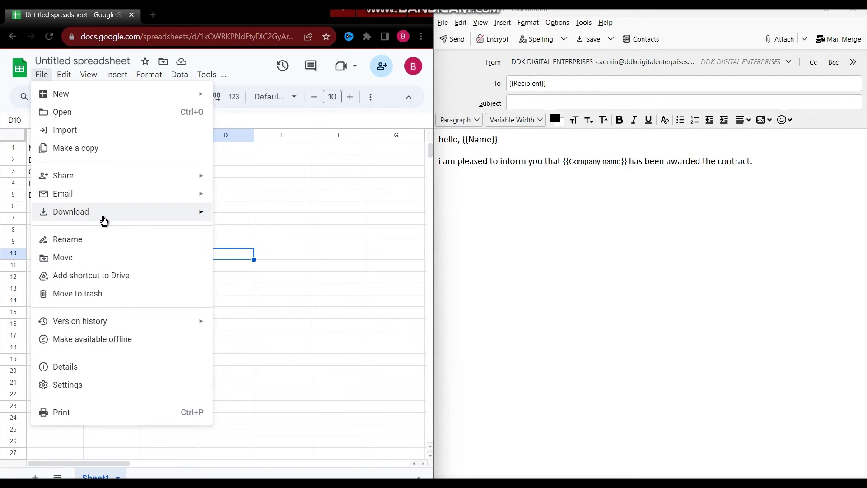
pyautogui.moveTo(103, 213)
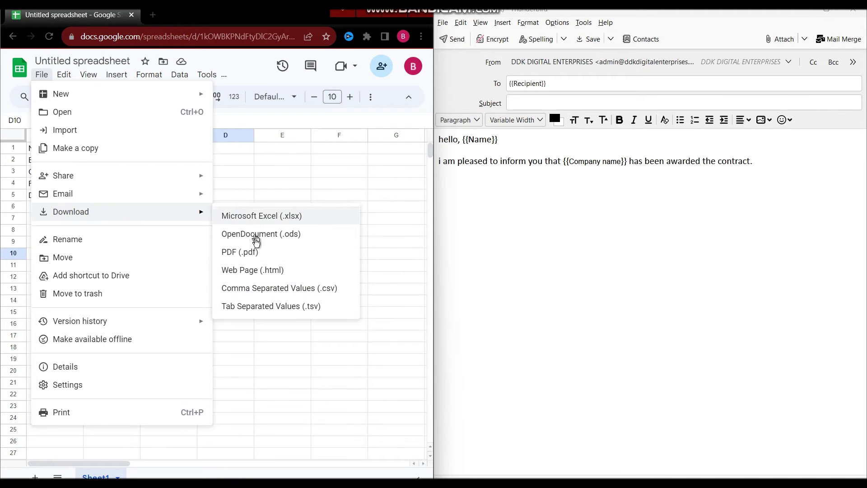
pyautogui.click(271, 294)
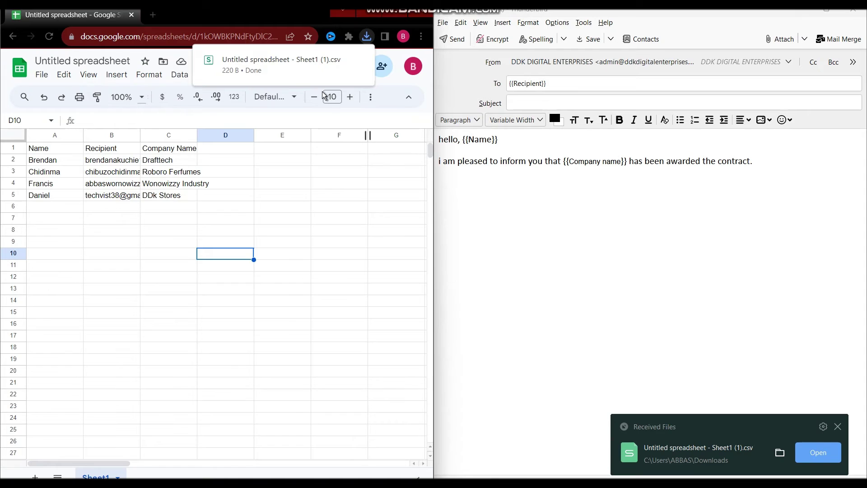
# - Check the contact list CSV in the browser's recent download history, then return to the message draft
pyautogui.moveTo(297, 73)
pyautogui.click(563, 259)
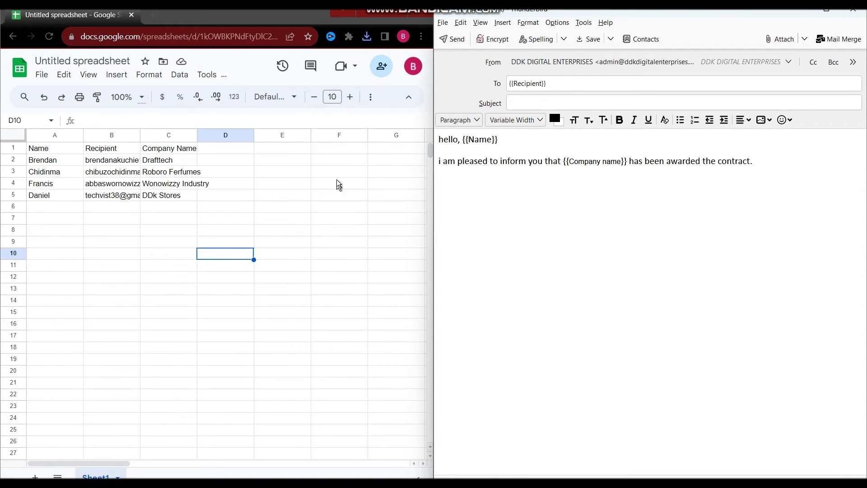
pyautogui.click(445, 182)
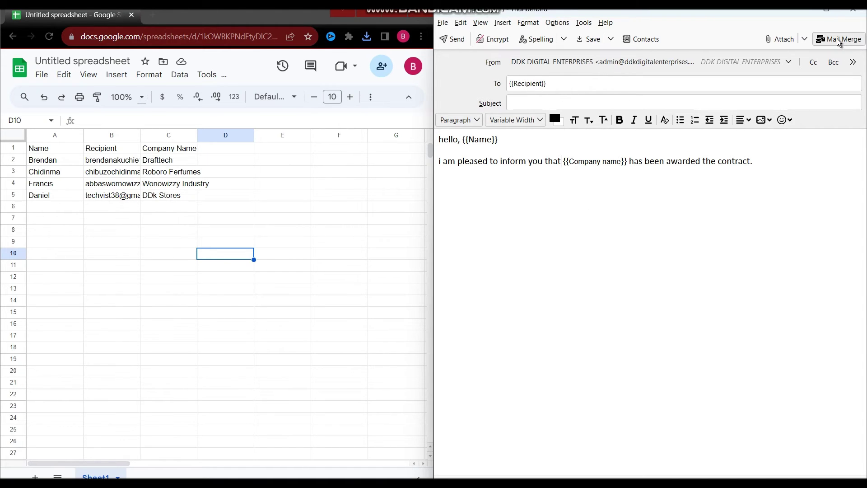
pyautogui.click(368, 35)
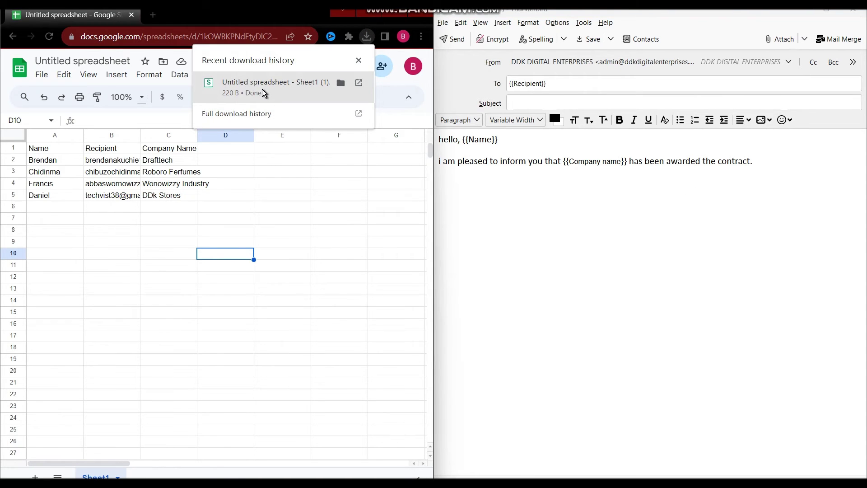
pyautogui.click(677, 271)
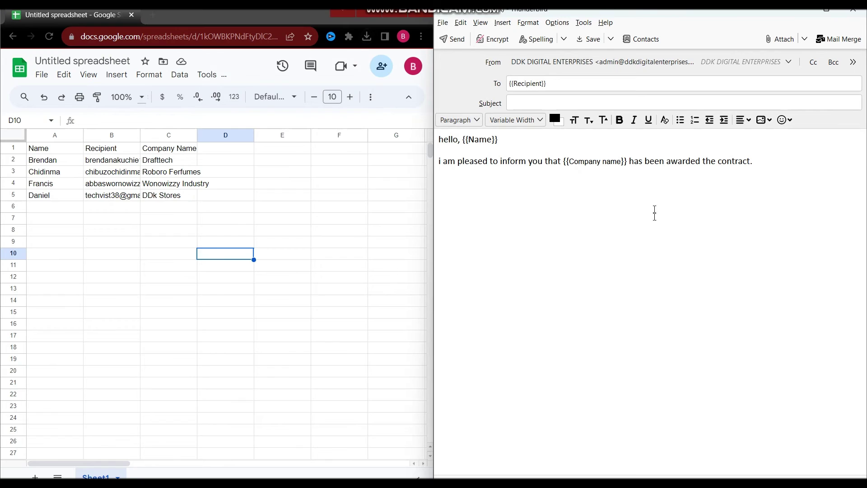
# - Try to start Mail Merge without a subject, cancel the sending, and set the subject to "Congratulations!!"
pyautogui.click(847, 39)
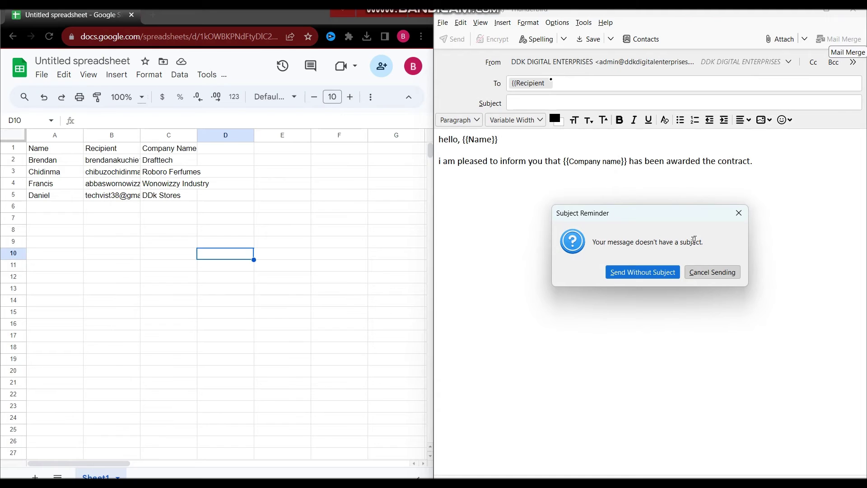
pyautogui.click(739, 214)
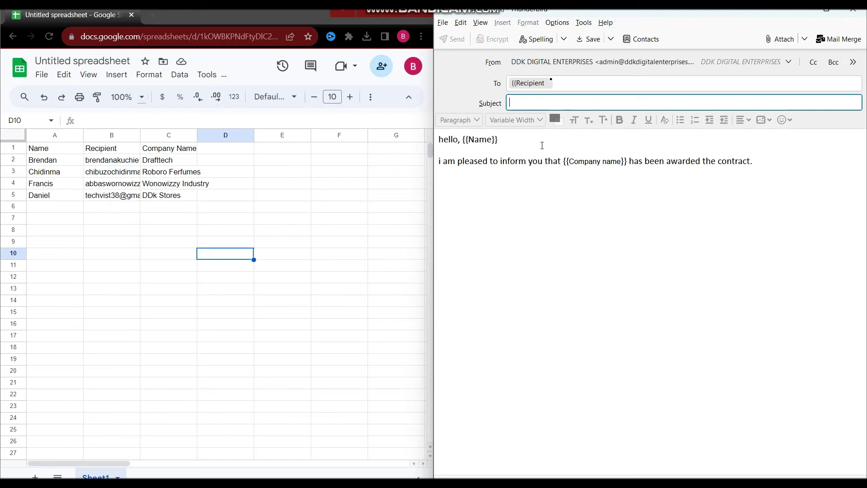
pyautogui.write('Congratulations')
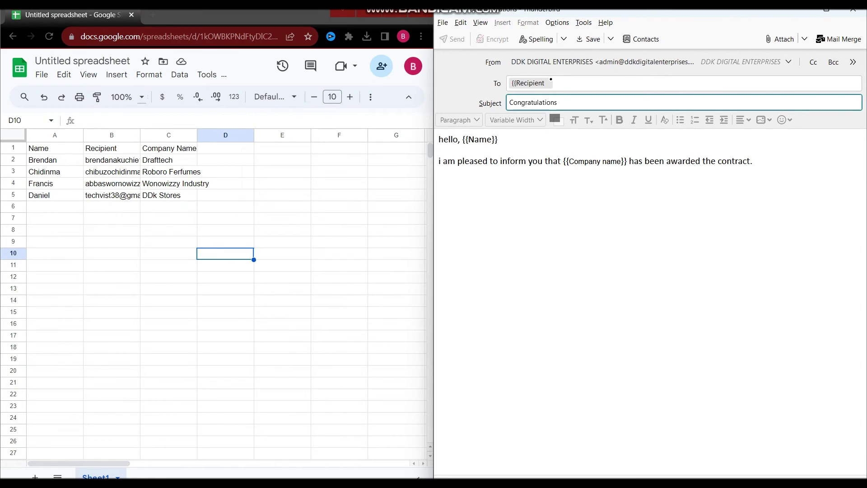
pyautogui.write('!!')
# - Open Mail Merge for the message and set the source to CSV with a comma as field delimiter
pyautogui.click(839, 39)
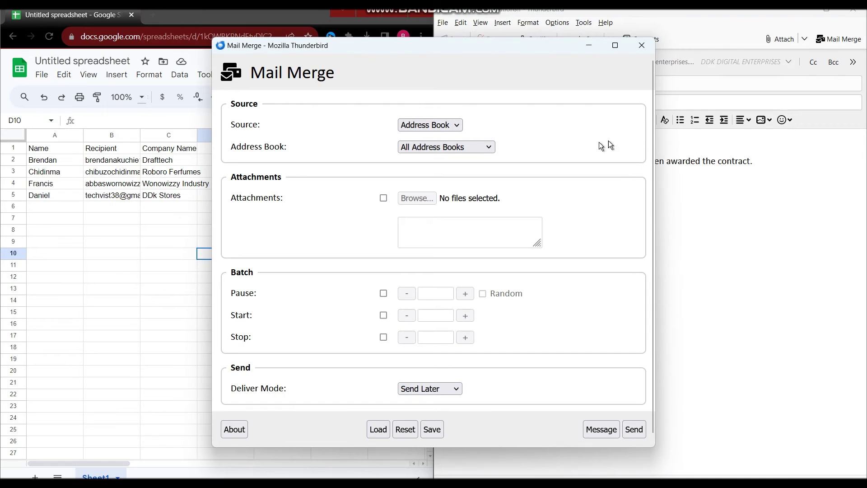
pyautogui.click(425, 126)
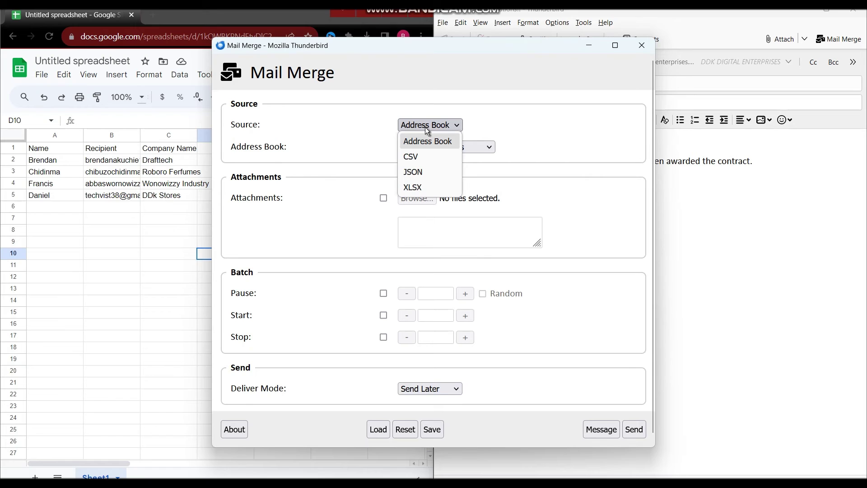
pyautogui.click(420, 157)
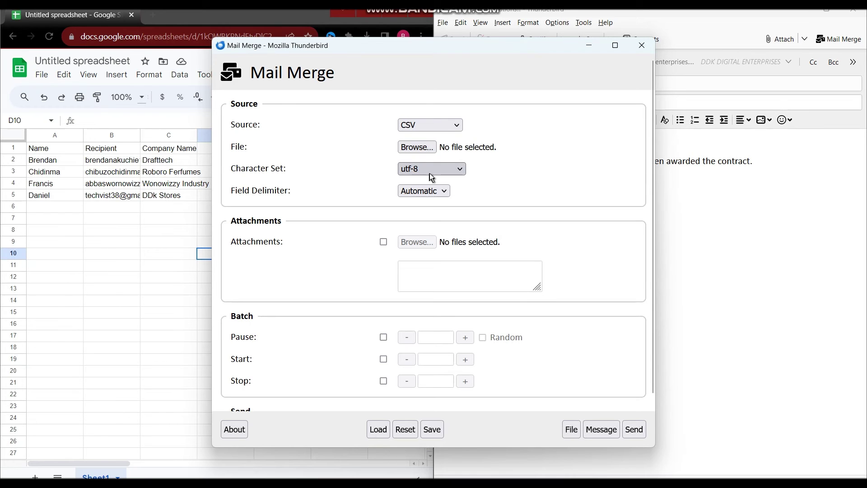
pyautogui.click(431, 190)
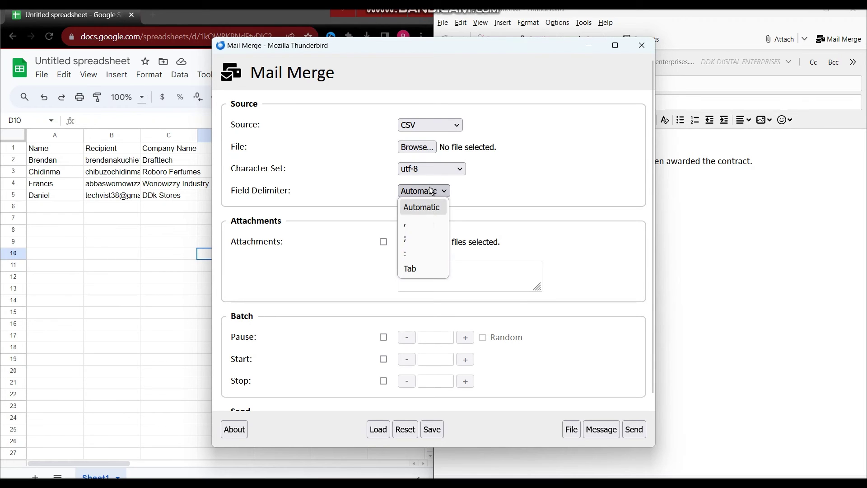
pyautogui.click(423, 223)
# - Load Untitled spreadsheet - Sheet1 (1).csv from the Downloads folder as the merge source file
pyautogui.click(416, 147)
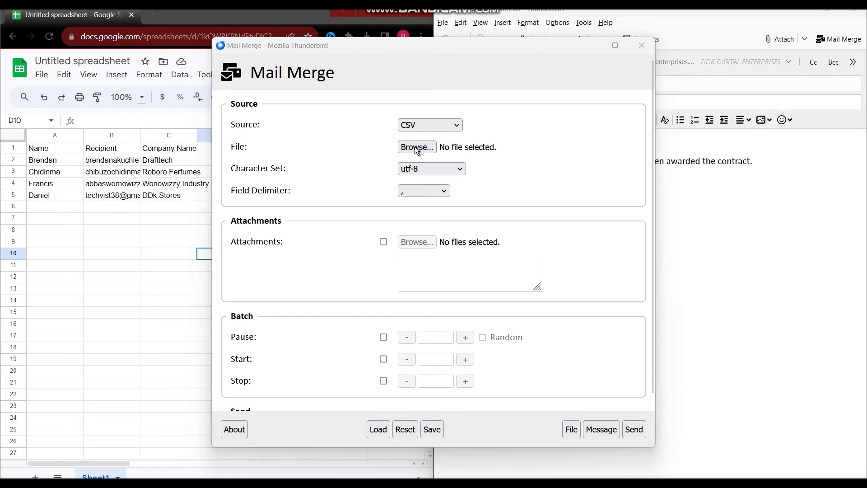
pyautogui.click(408, 157)
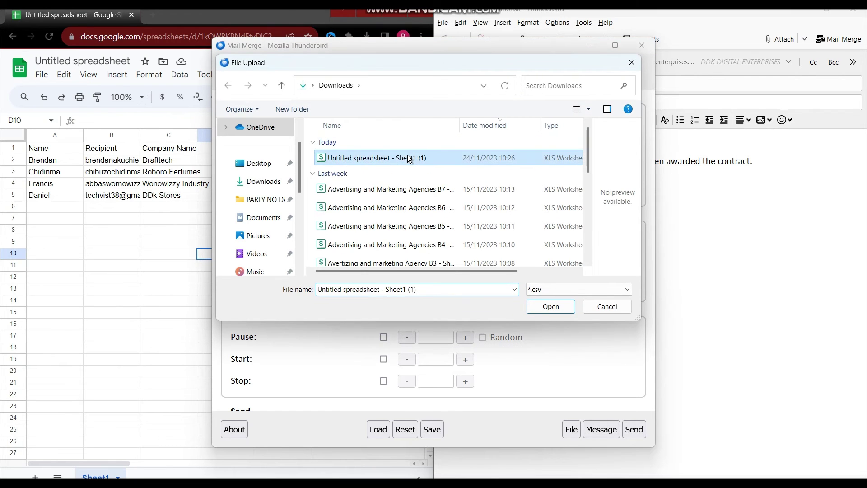
pyautogui.click(536, 306)
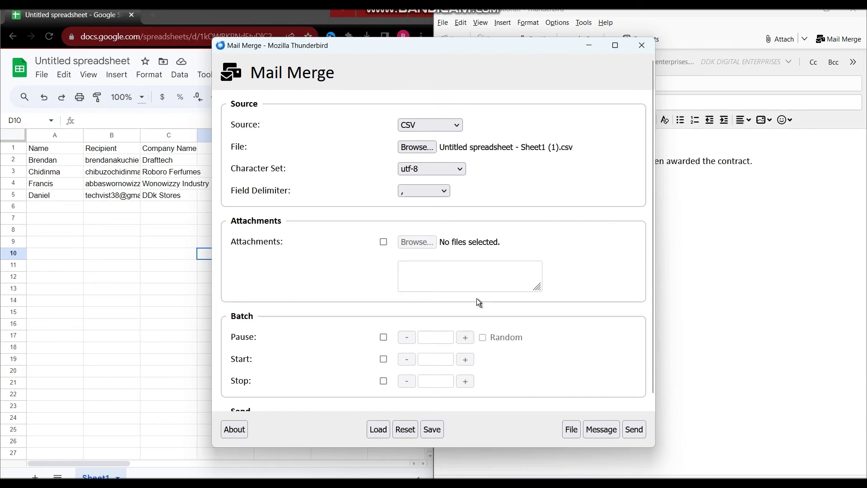
# - Set the deliver mode to Send Now and start sending the merged messages
pyautogui.scroll(-2, 476, 298)
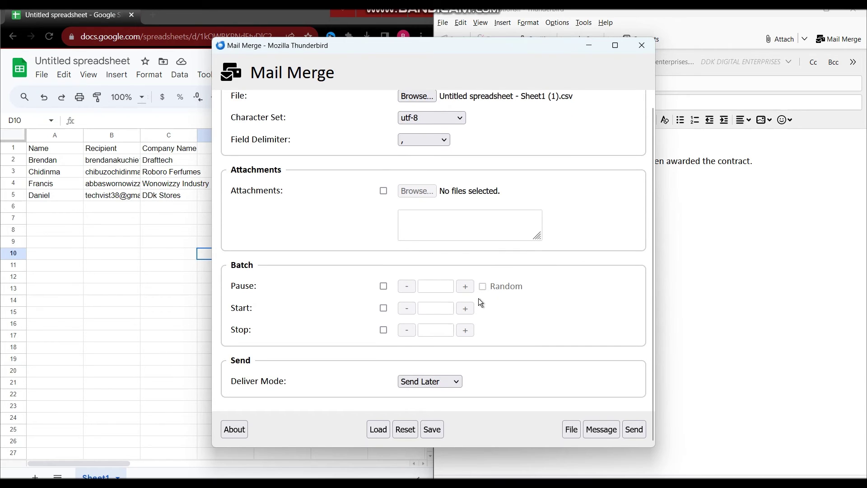
pyautogui.click(437, 381)
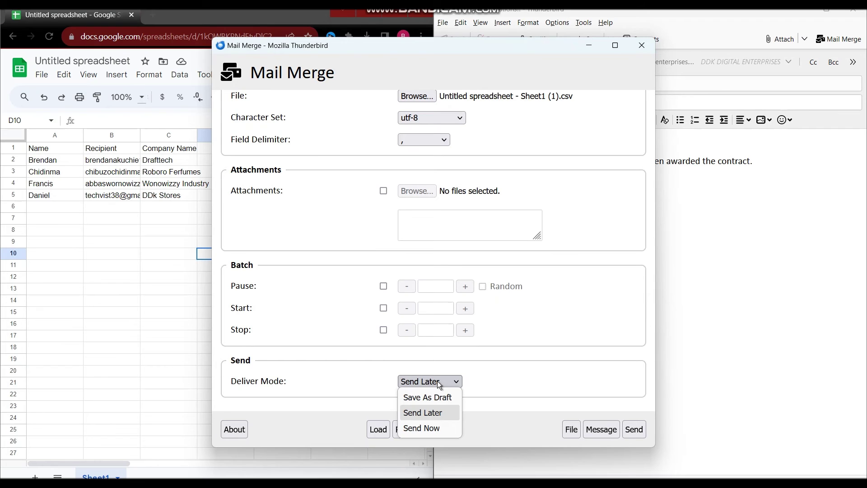
pyautogui.click(445, 428)
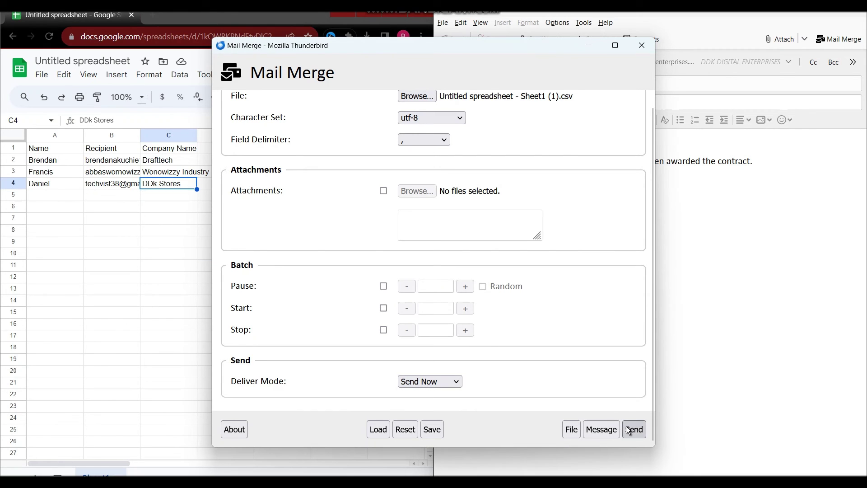
pyautogui.click(634, 429)
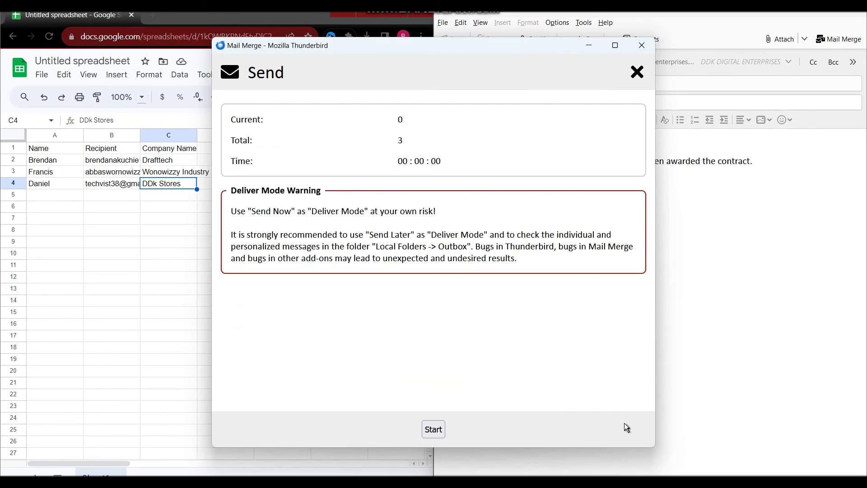
pyautogui.click(431, 431)
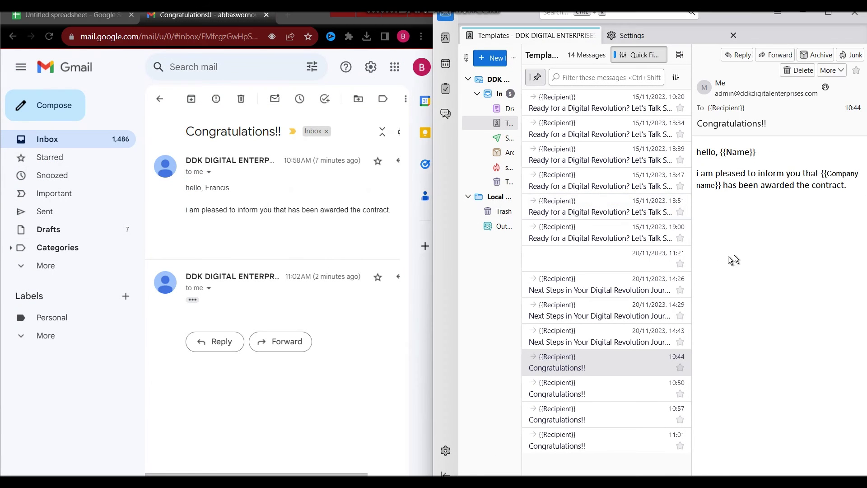
# - Reopen the saved Congratulations!! template and change its company placeholder to {{Company Name}} to match the spreadsheet header
pyautogui.doubleClick(571, 362)
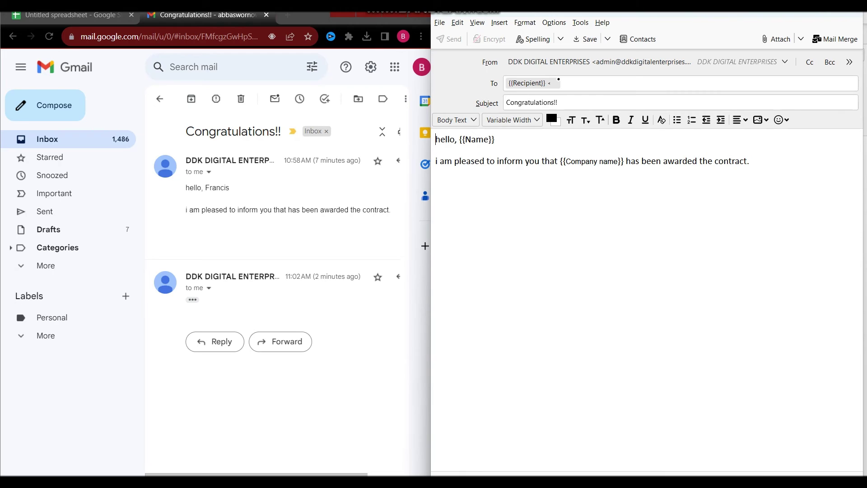
pyautogui.click(77, 15)
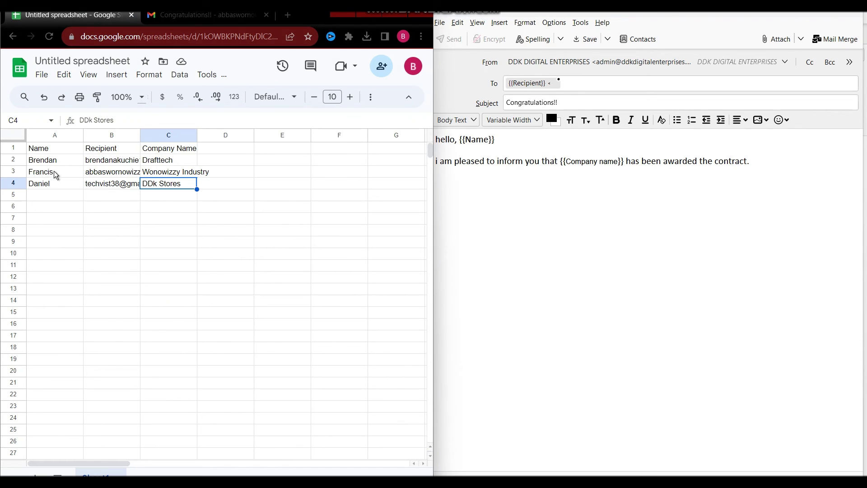
pyautogui.click(204, 18)
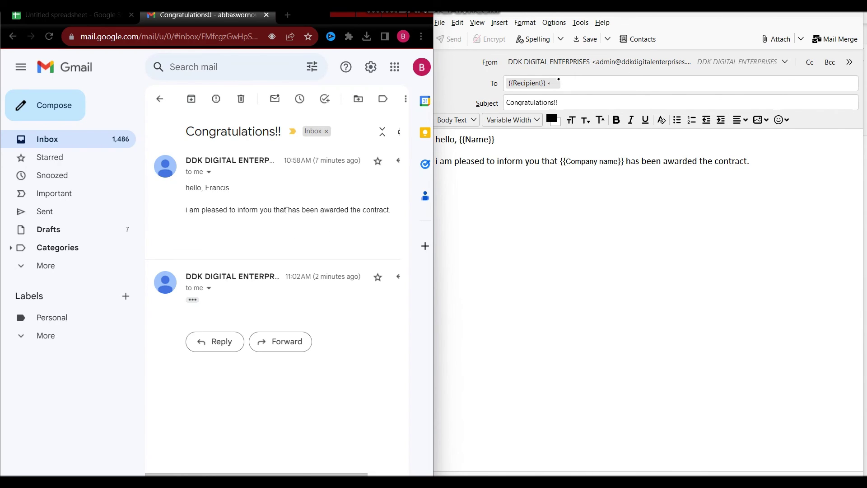
pyautogui.click(596, 163)
pyautogui.click(605, 162)
pyautogui.press('BackSpace')
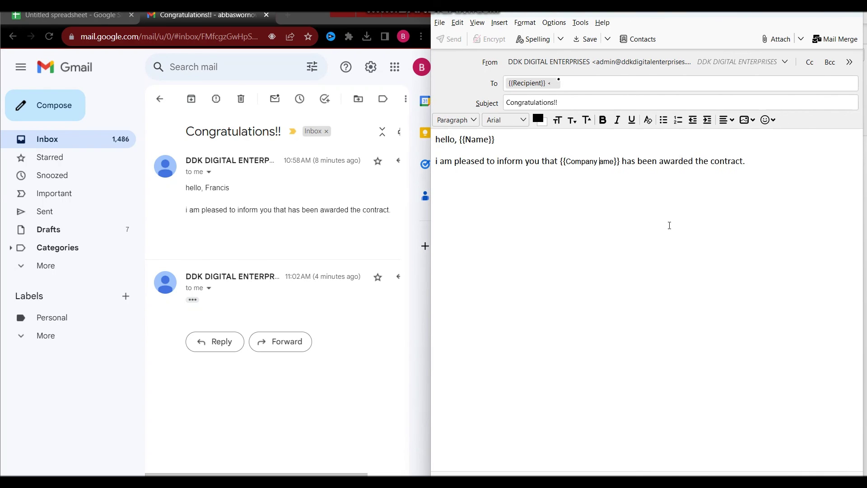
pyautogui.write('N')
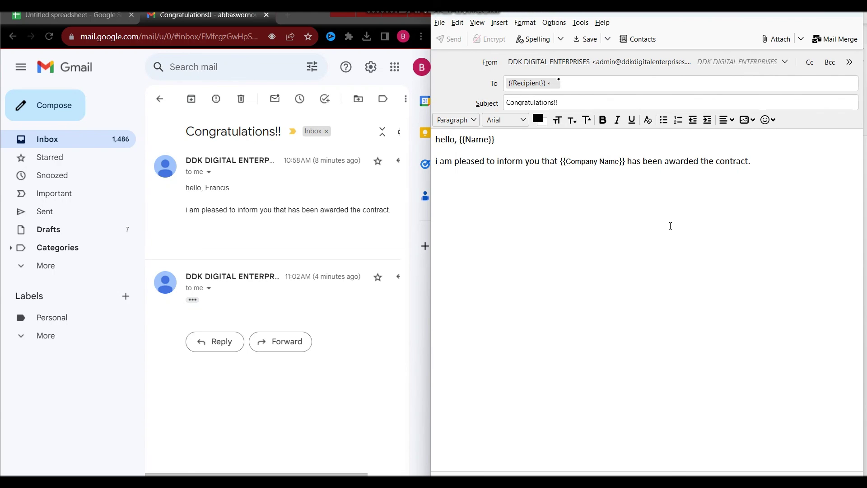
# - Open Mail Merge for the corrected message and set the source to CSV with a comma as field delimiter
pyautogui.click(842, 37)
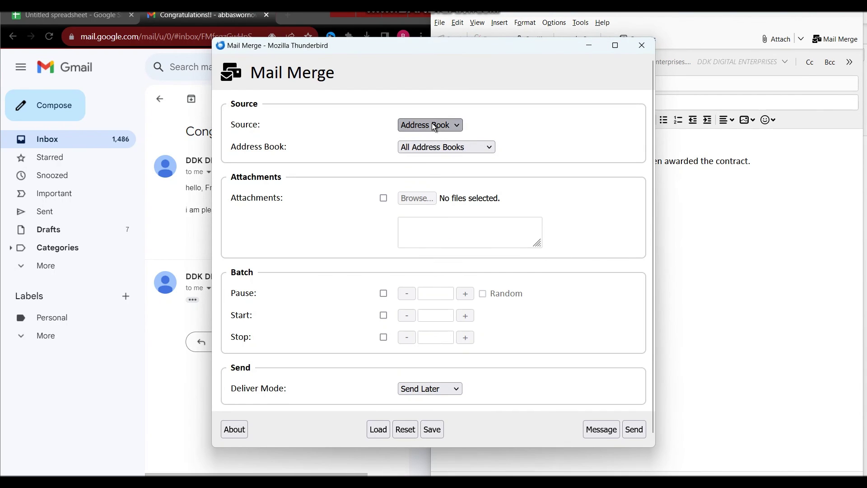
pyautogui.click(431, 124)
pyautogui.click(436, 156)
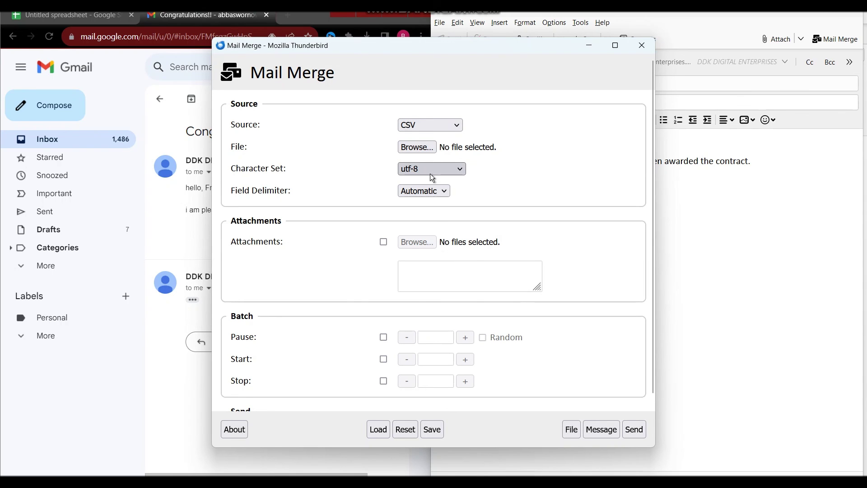
pyautogui.click(427, 190)
pyautogui.click(413, 222)
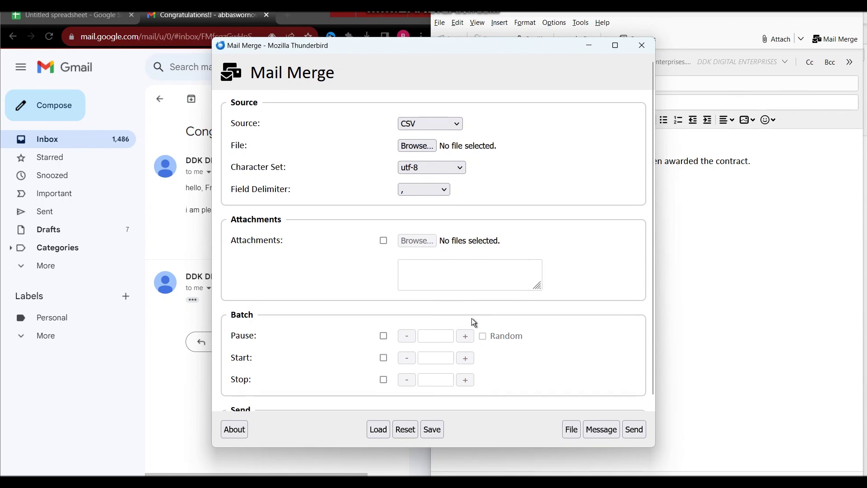
# - Set the deliver mode to Send Now and send the corrected merge messages
pyautogui.scroll(-2, 472, 320)
pyautogui.click(432, 380)
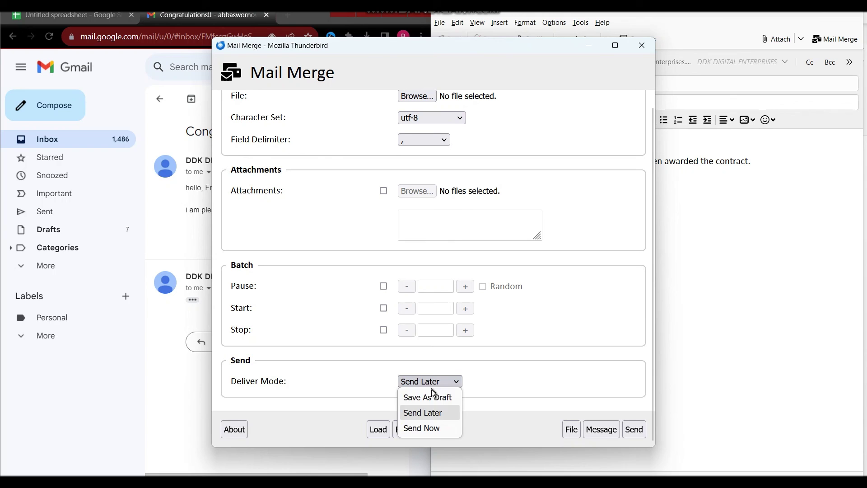
pyautogui.click(426, 427)
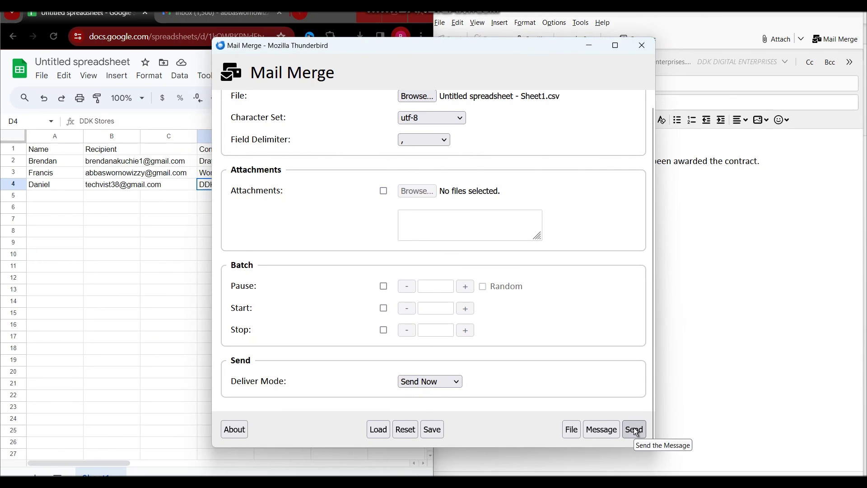
pyautogui.click(634, 429)
pyautogui.click(434, 429)
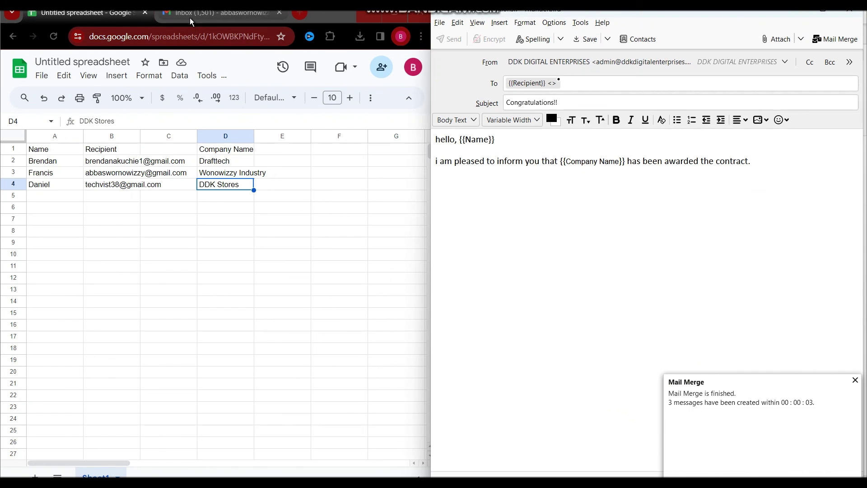
# - Open the new Congratulations!! email in Gmail and compare its merged company name with the template placeholder and the spreadsheet's Company Name column
pyautogui.click(190, 16)
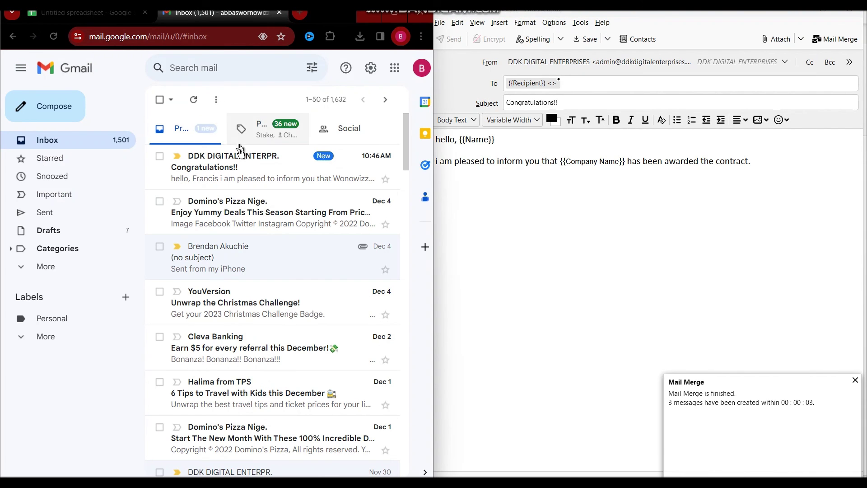
pyautogui.click(242, 160)
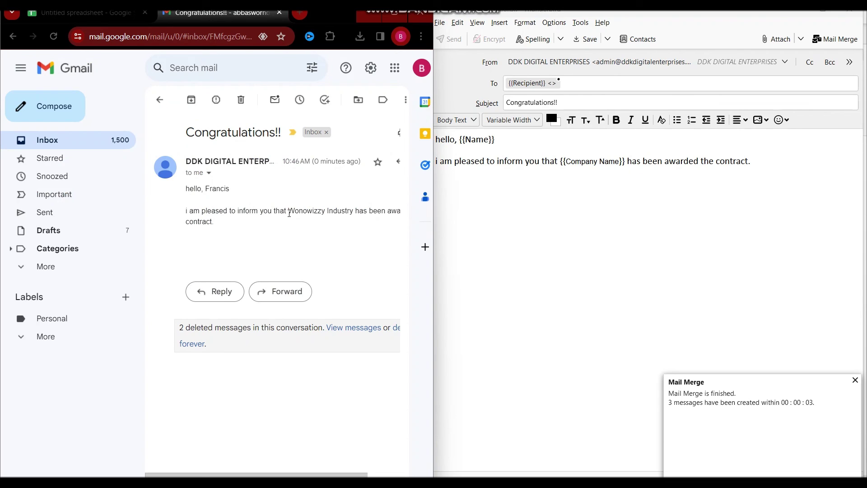
pyautogui.moveTo(289, 213); pyautogui.dragTo(353, 213)
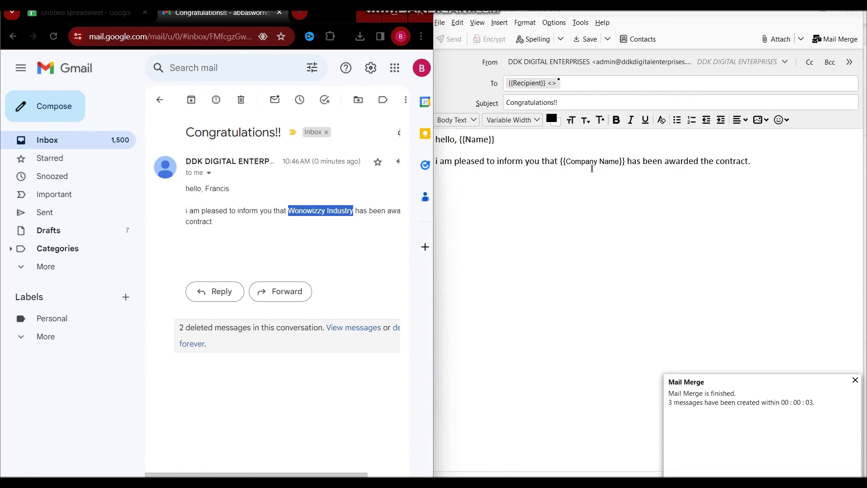
pyautogui.click(576, 161)
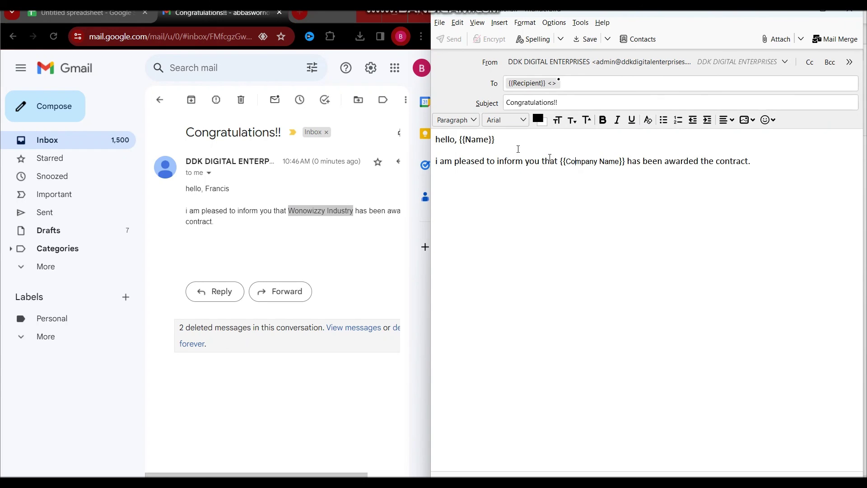
pyautogui.click(114, 18)
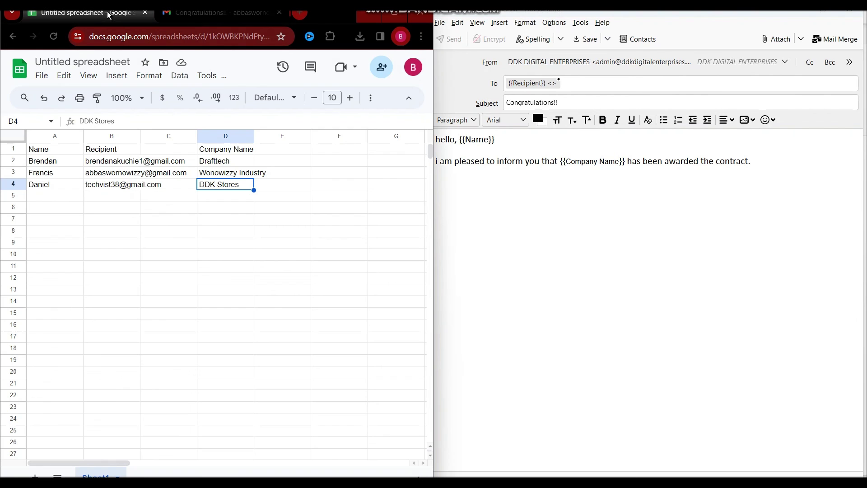
pyautogui.click(214, 177)
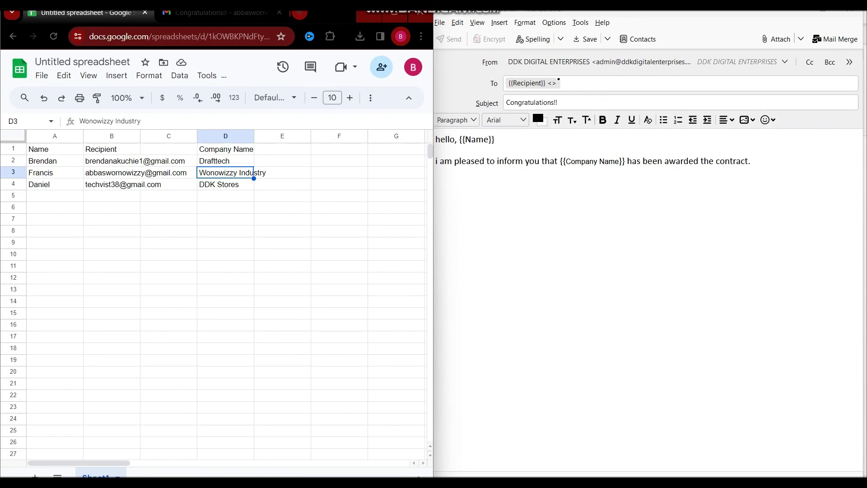
pyautogui.click(491, 222)
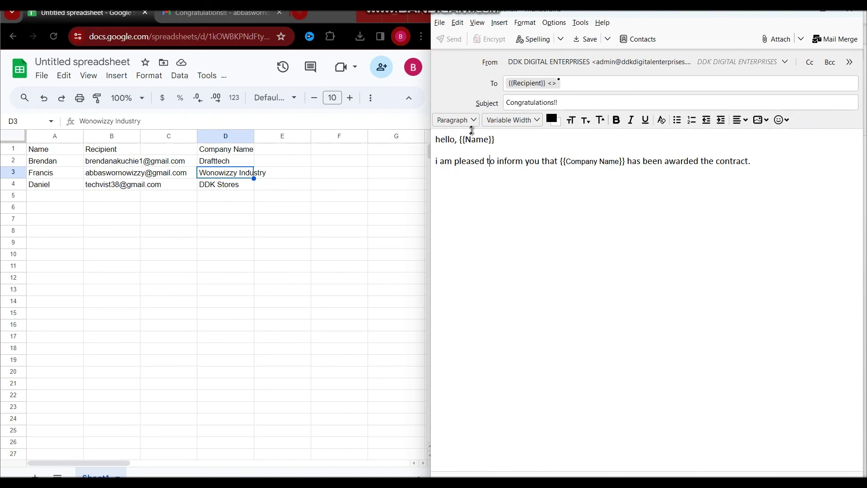